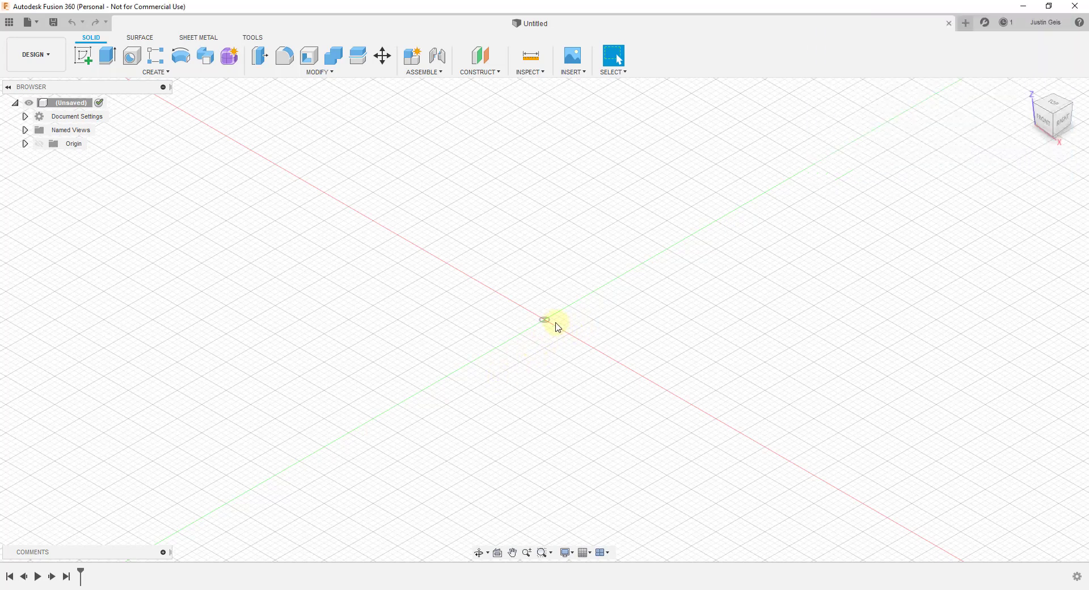
Step: Create a new sketch on the horizontal XY plane
scroll(555, 327, "up", 2)
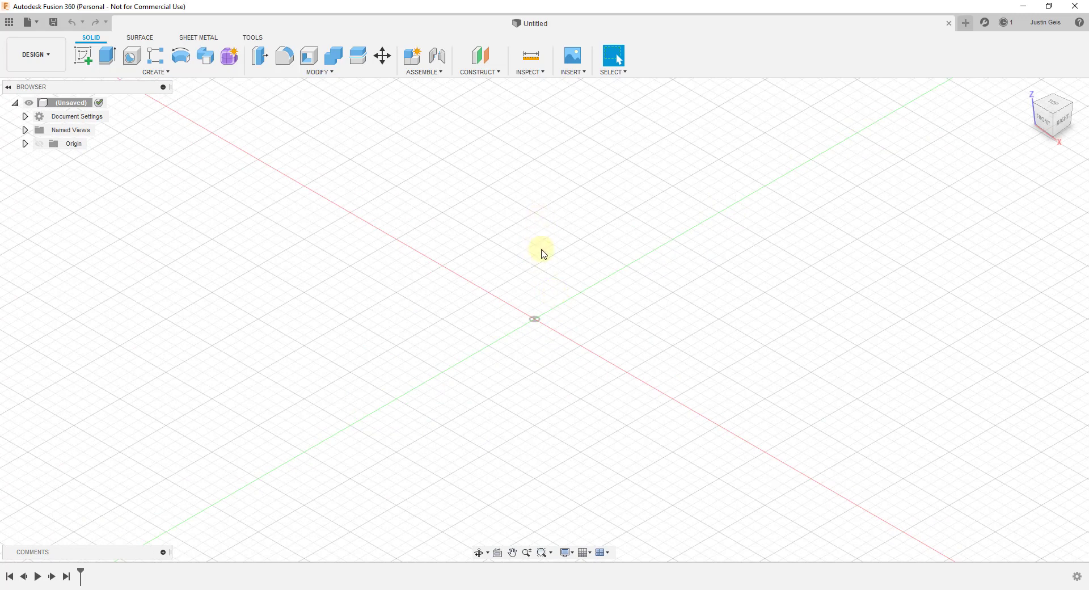
scroll(550, 246, "down", 1)
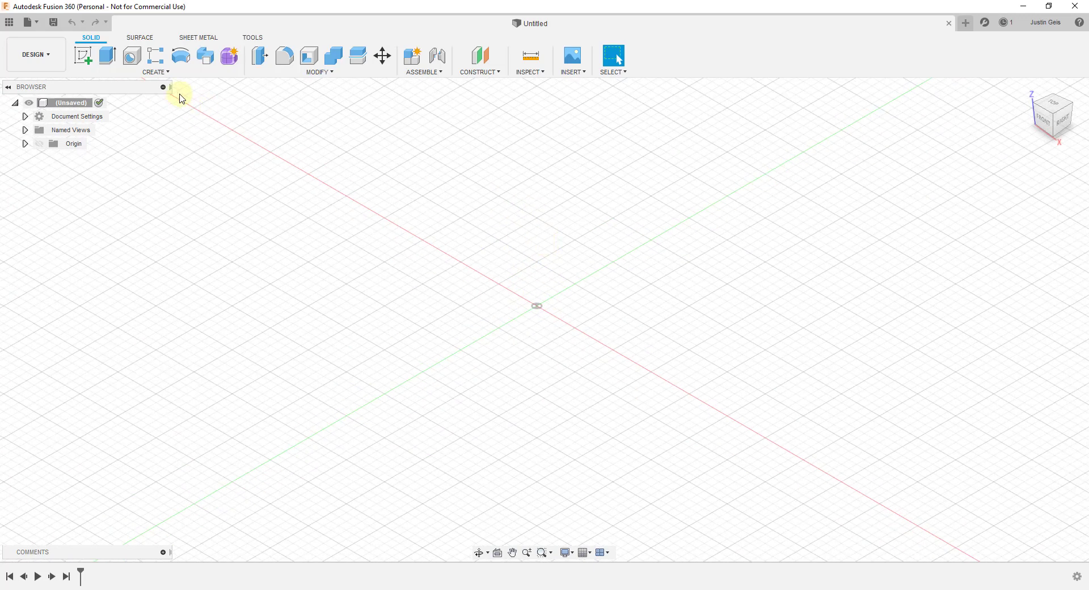
left_click(85, 60)
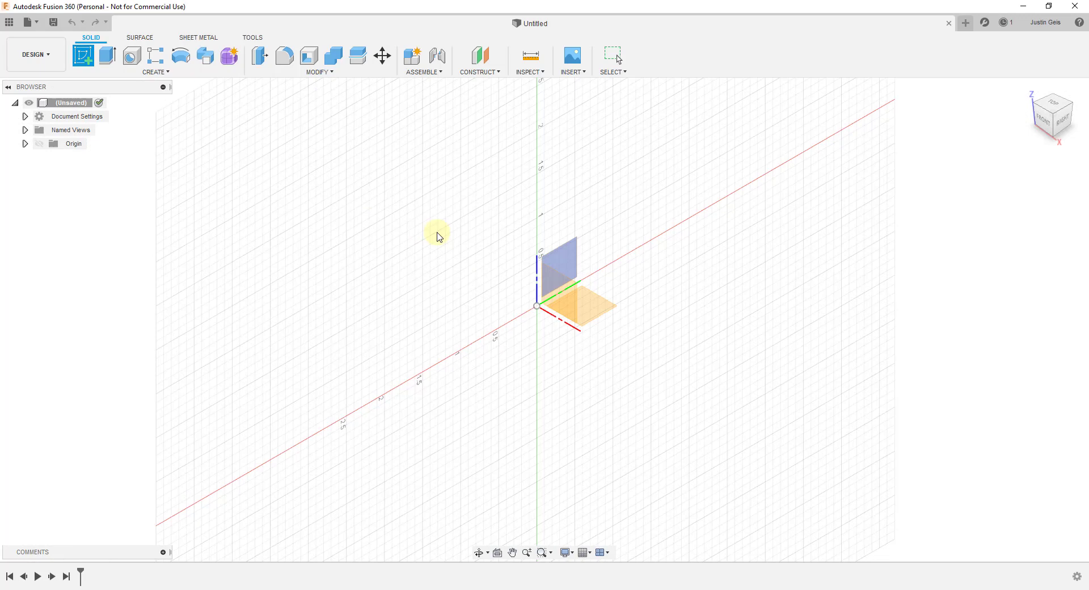
left_click(597, 312)
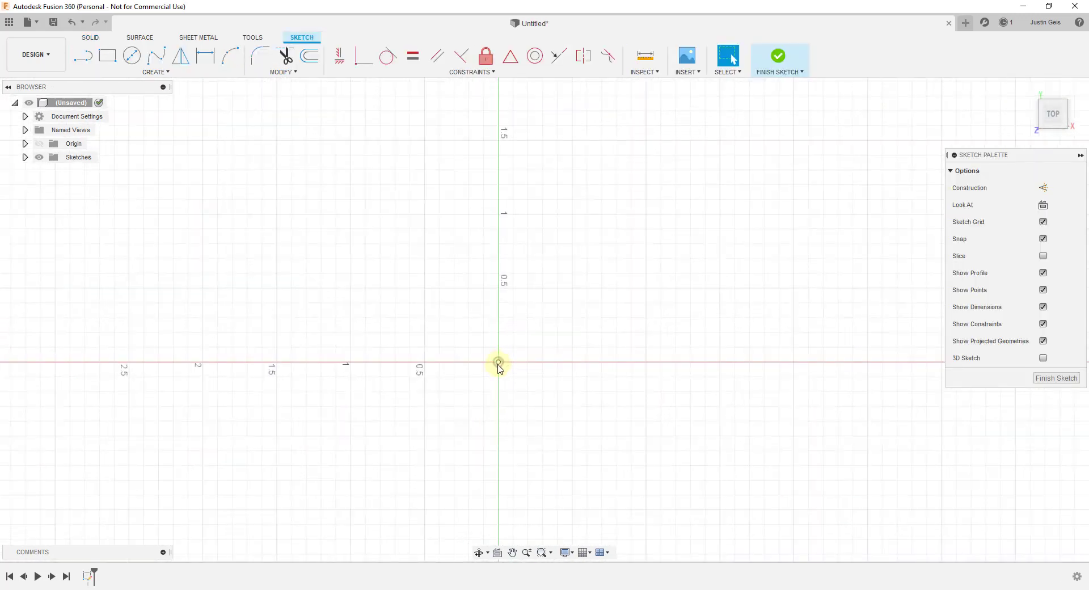
Step: Sketch a 1/8 in by 1/8 in square with one corner at the origin and finish the sketch
key("r")
left_click(501, 362)
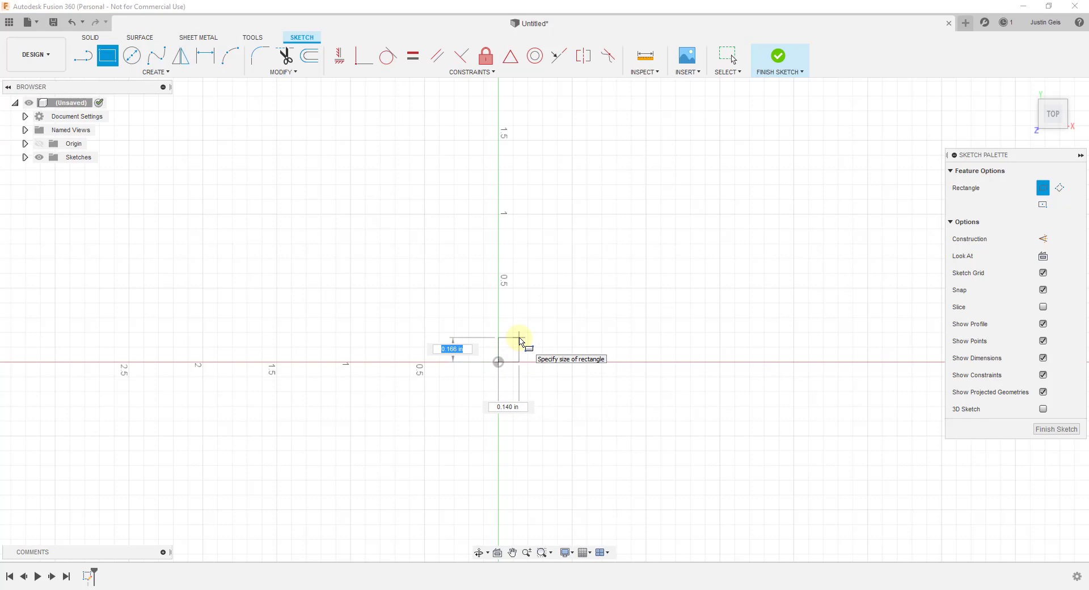
type("1/8")
key("Tab")
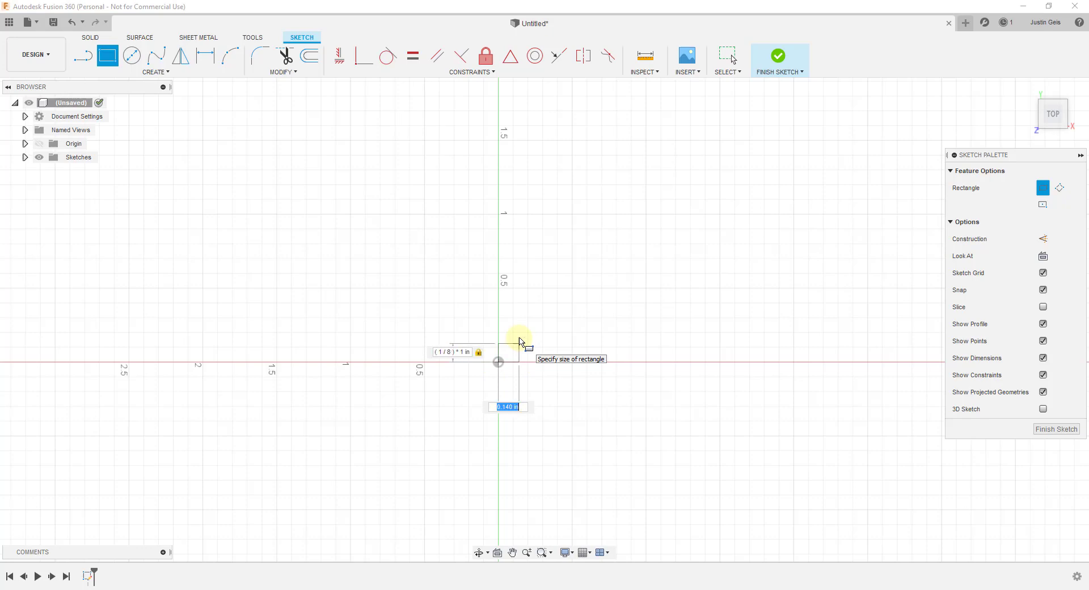
type("1/87")
key("Tab")
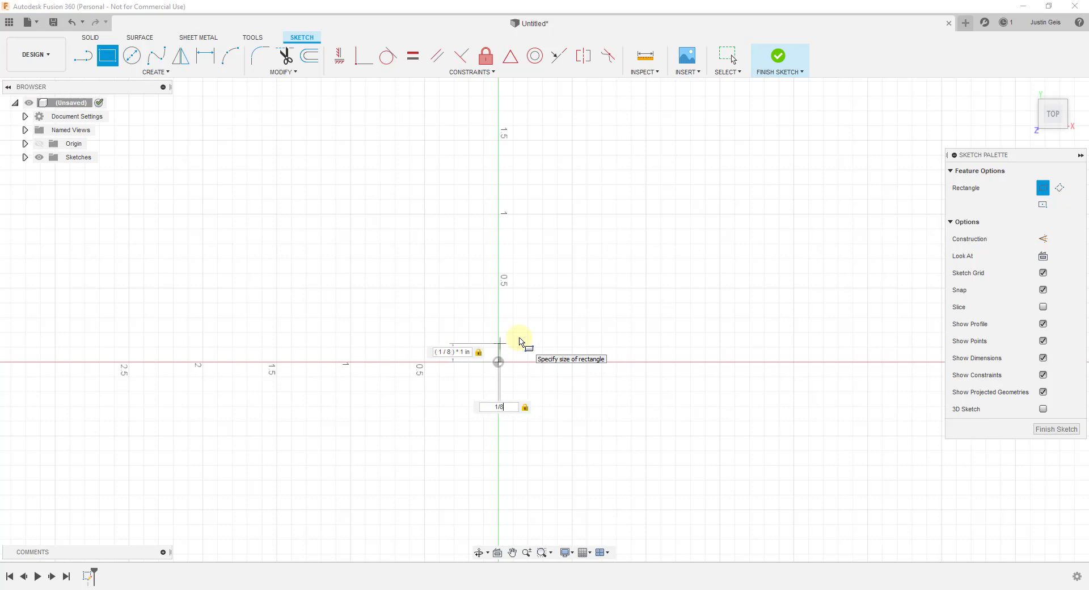
key("Return")
key("Escape")
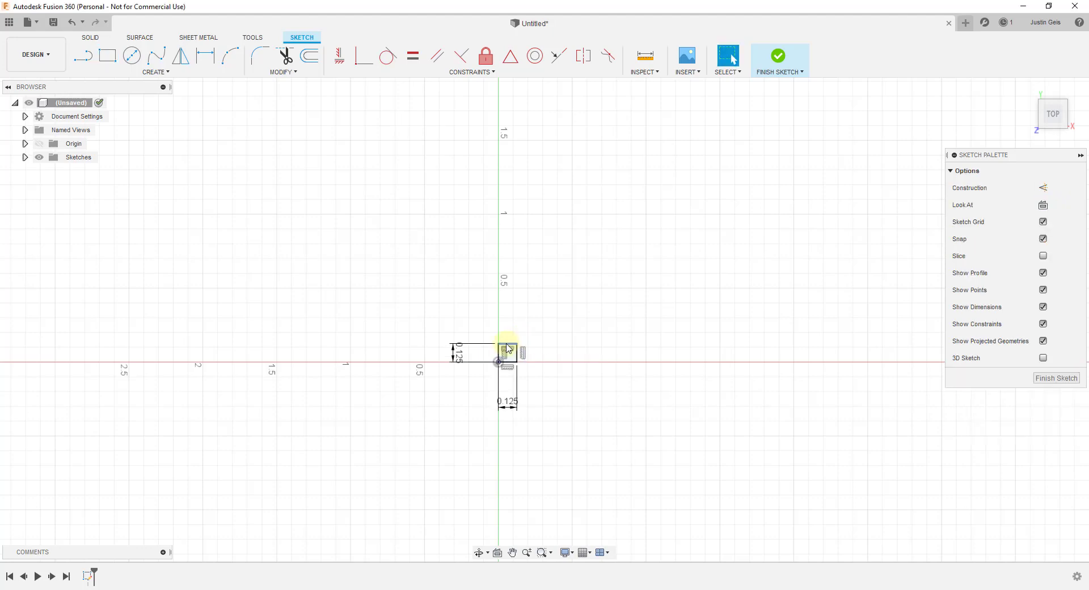
left_click(1057, 378)
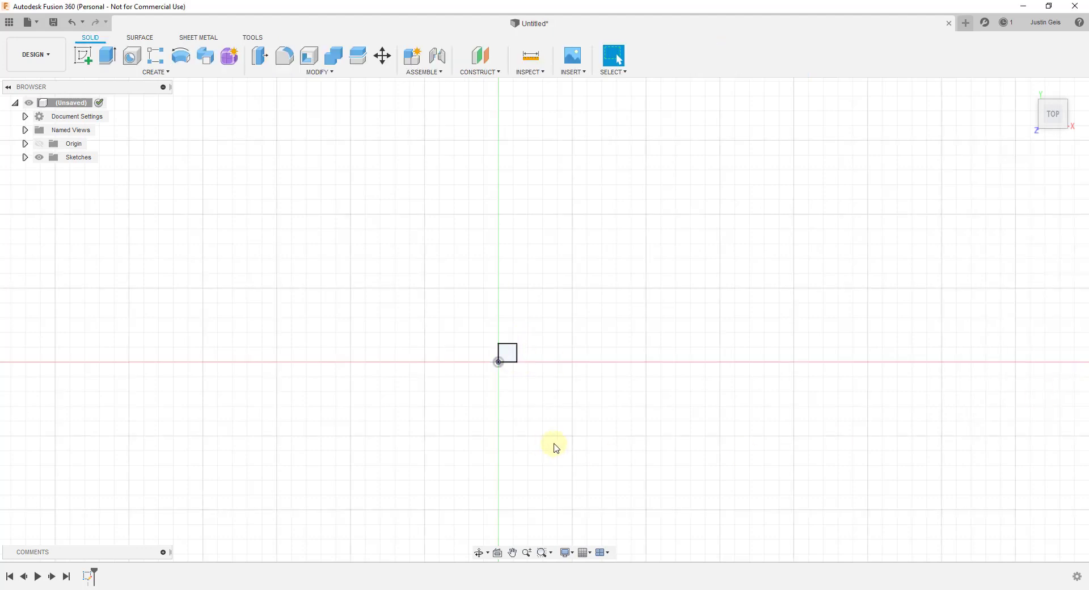
Step: Extrude the square profile 3 in upward as a new body
mouse_move(554, 448)
middle_mouse_down("shift")
mouse_move(569, 426)
mouse_move(549, 383)
mouse_move(518, 359)
middle_mouse_up("shift")
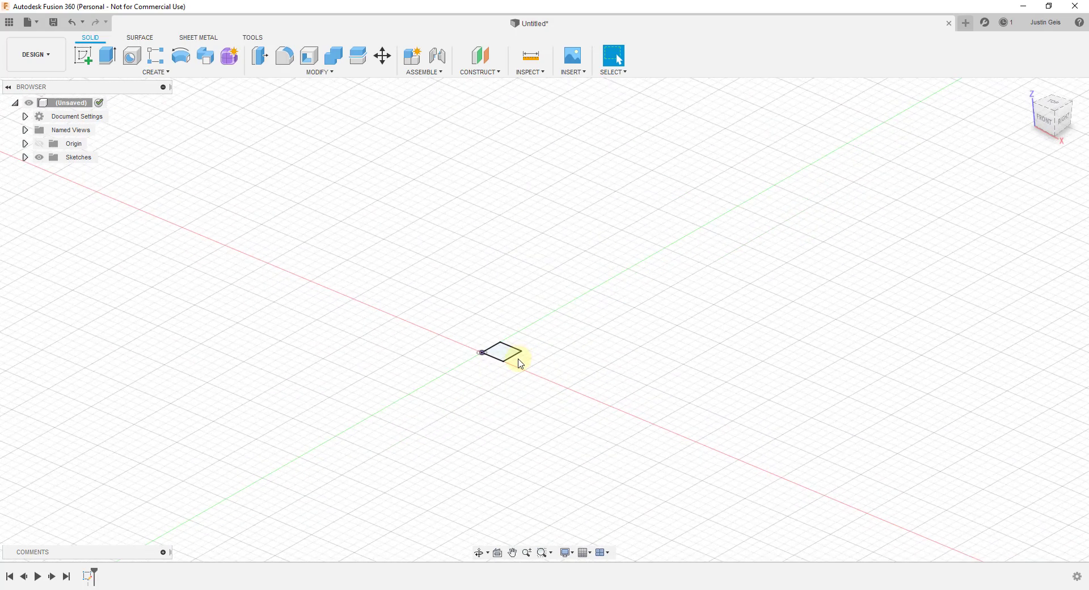
left_click(107, 55)
left_click_drag(502, 347, 501, 230)
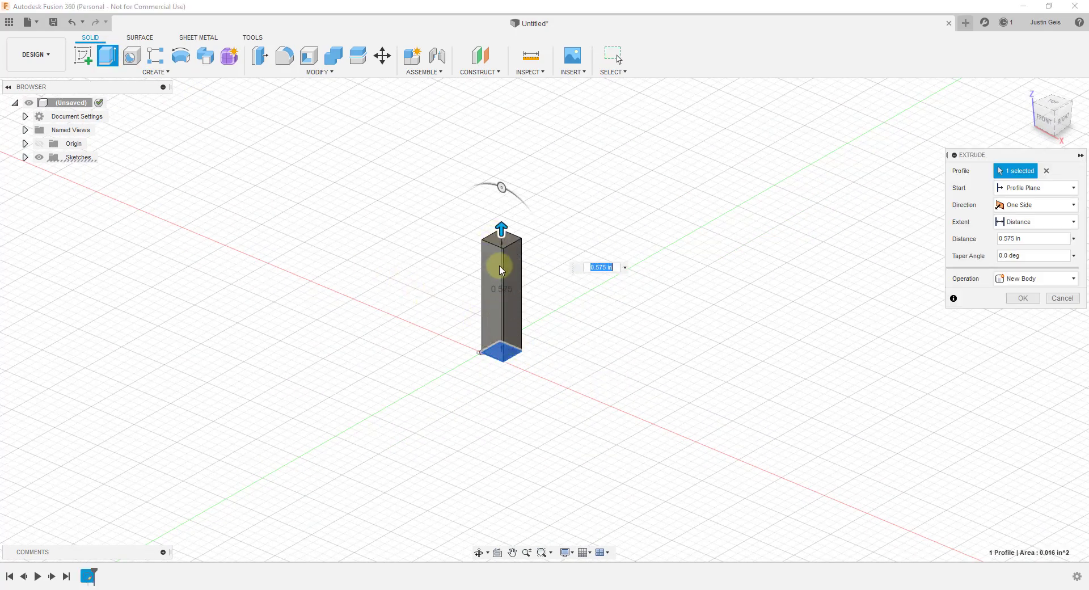
type("3")
key("Tab")
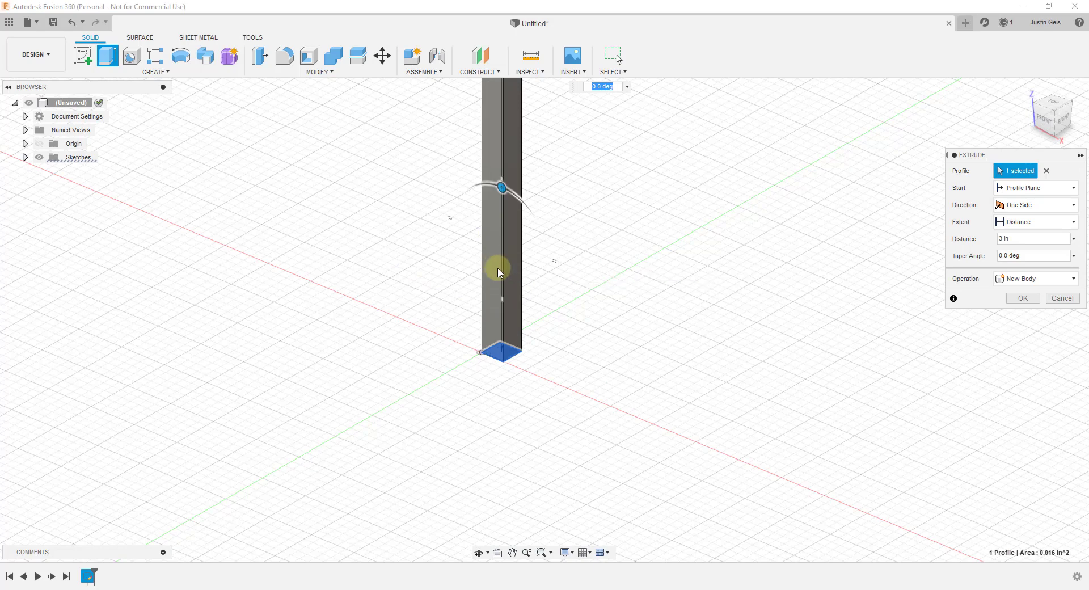
scroll(502, 261, "down", 4)
scroll(513, 160, "up", 3)
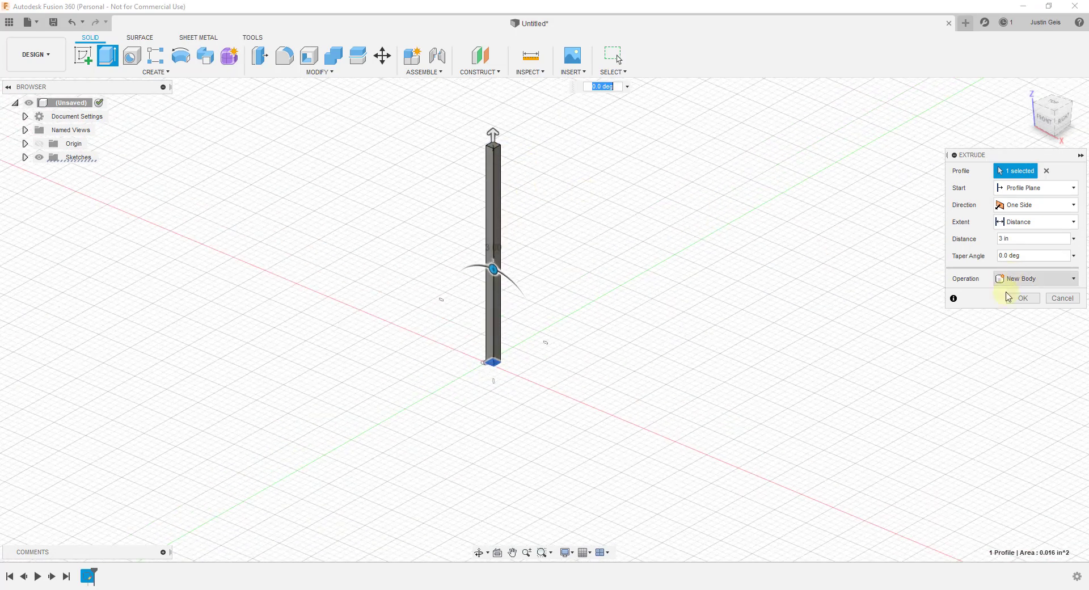
left_click(1025, 299)
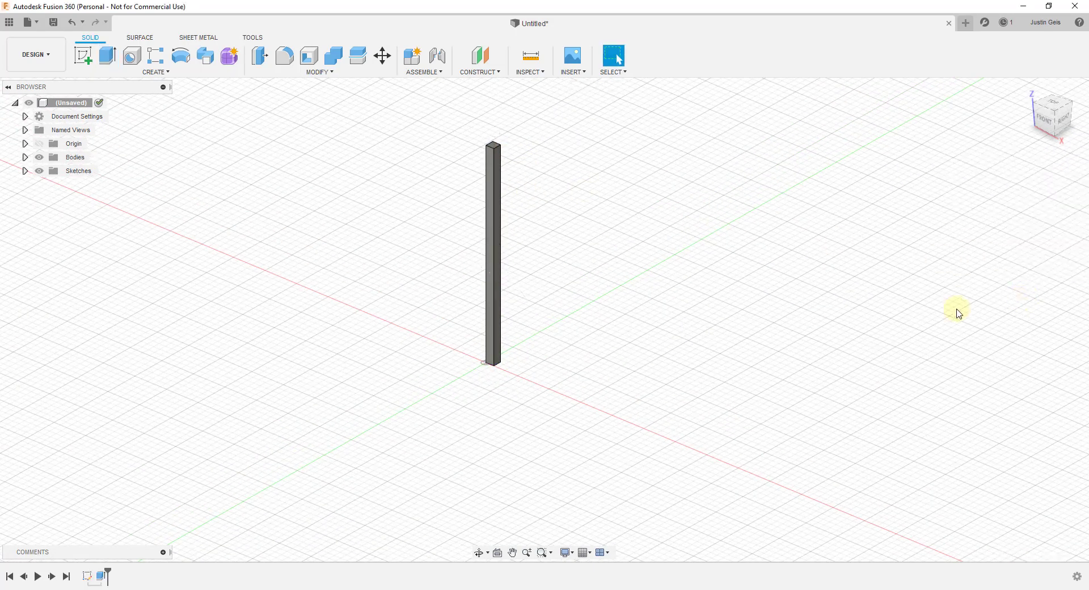
Step: Set up a rectangular pattern of the column body with the Y axis as first direction and the X axis as second
scroll(474, 275, "up", 2)
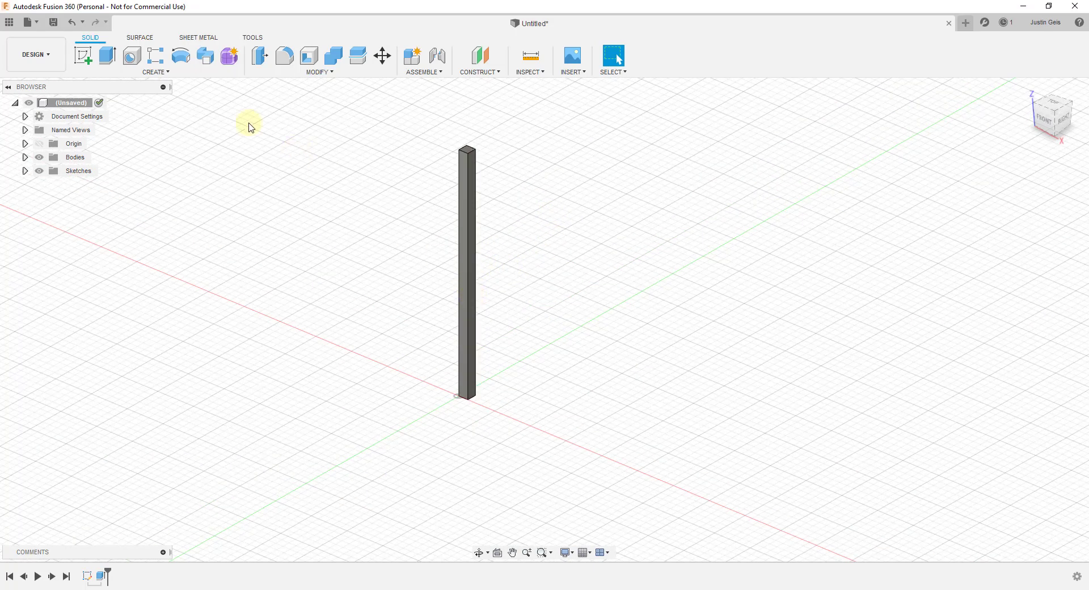
left_click(156, 57)
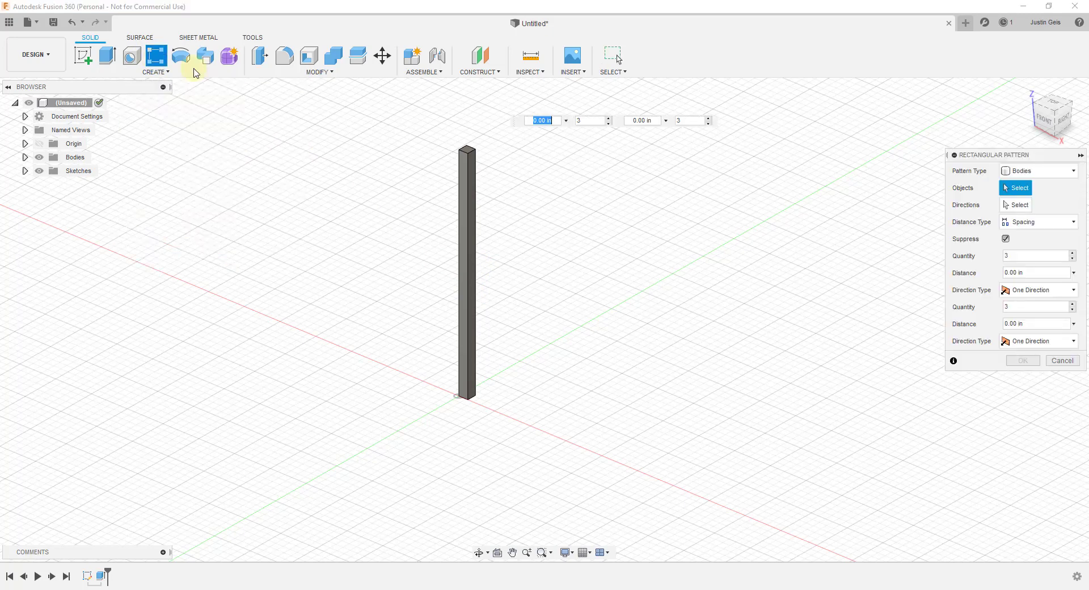
left_click(471, 230)
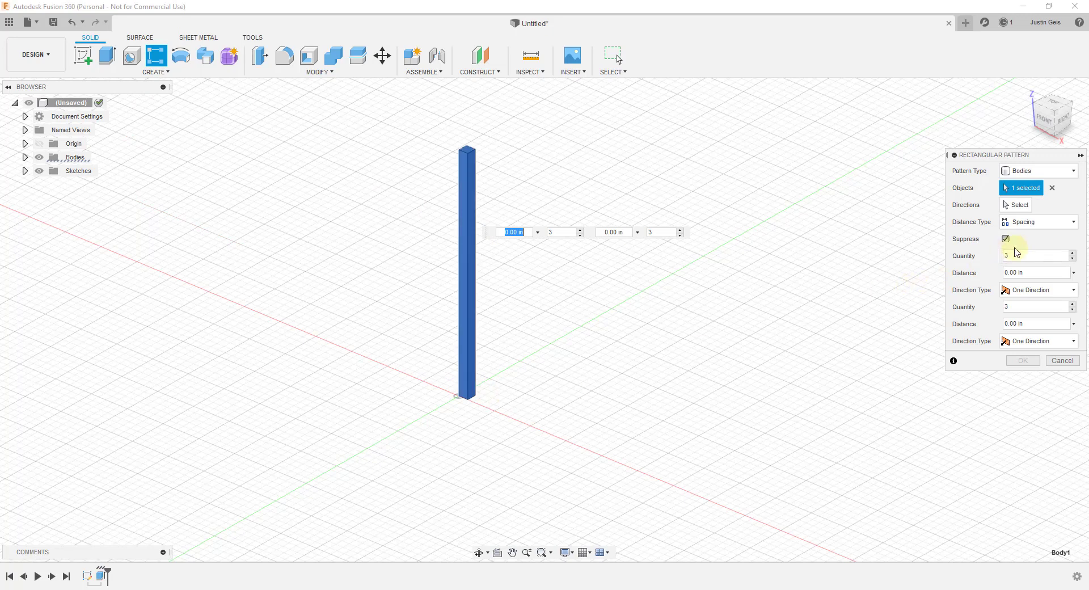
left_click(1019, 206)
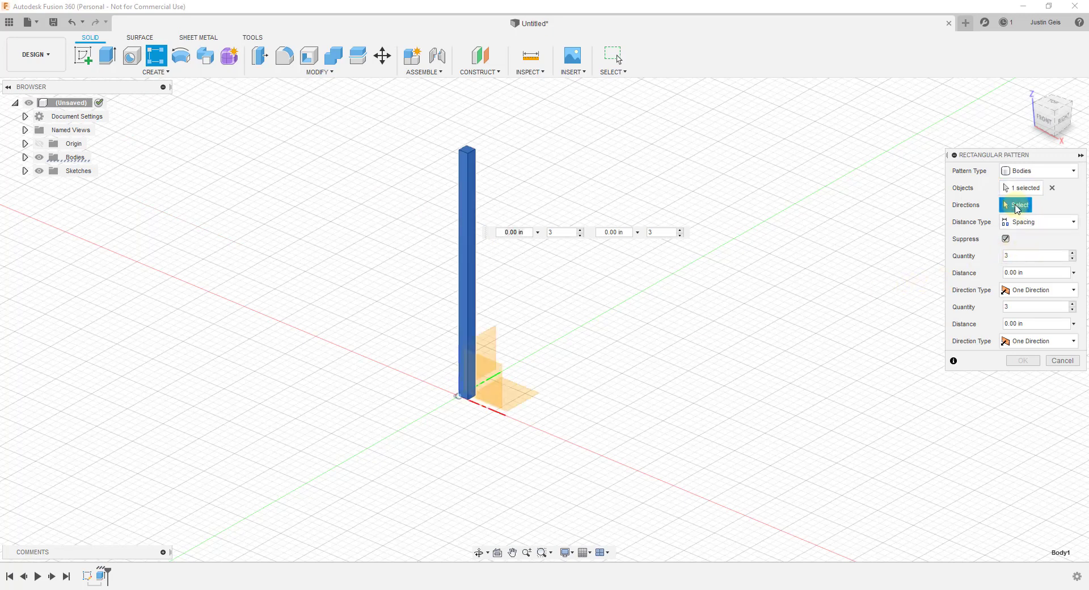
left_click(486, 386)
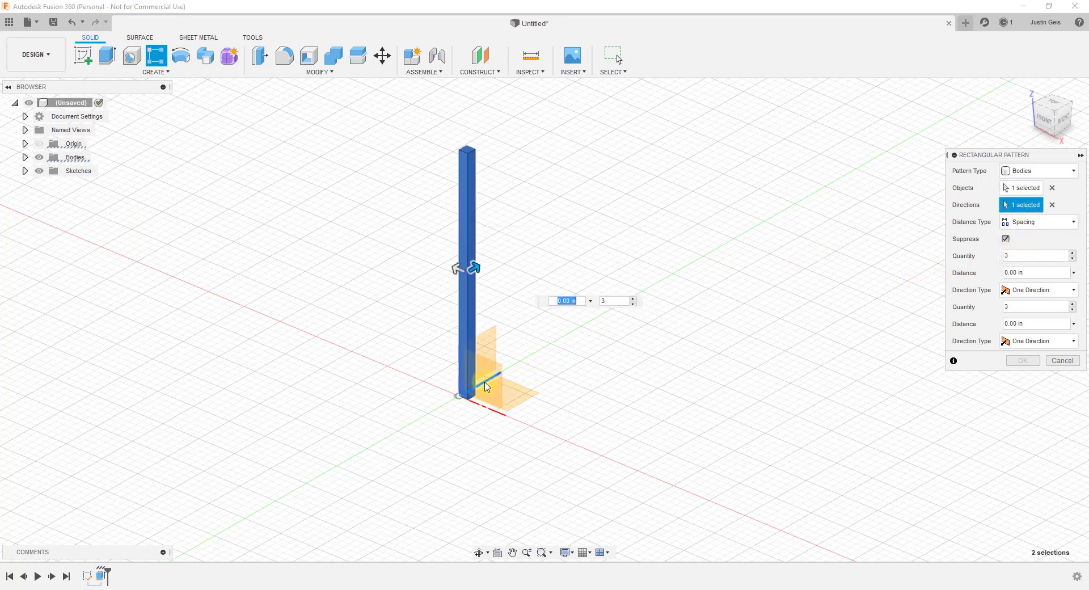
left_click(490, 413)
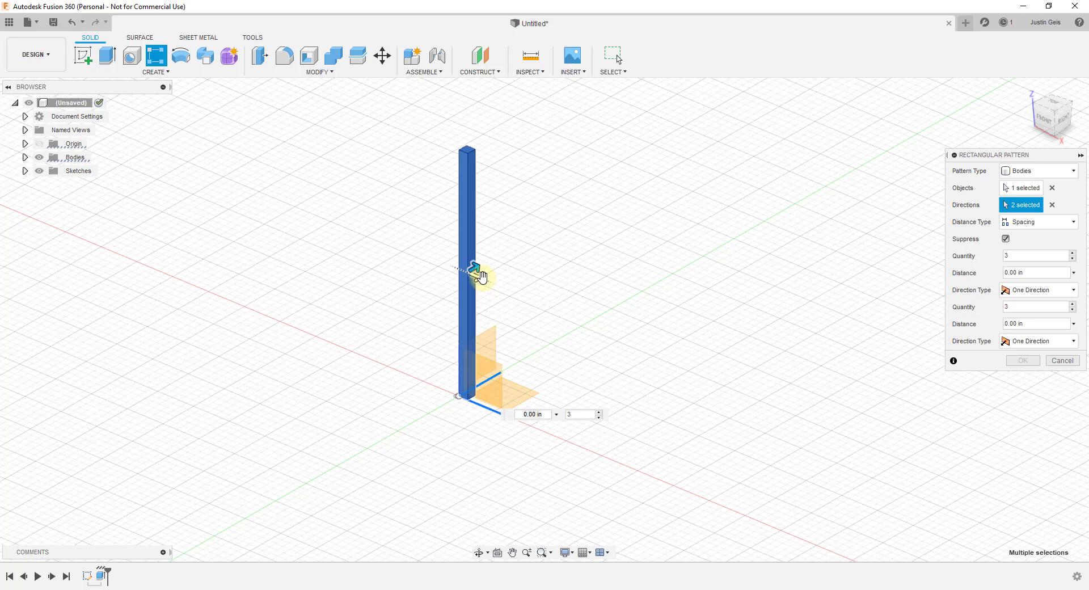
Step: Set the pattern's first direction to a quantity of 20 with 1/4 in spacing
left_click_drag(478, 267, 504, 287)
left_click(1011, 254)
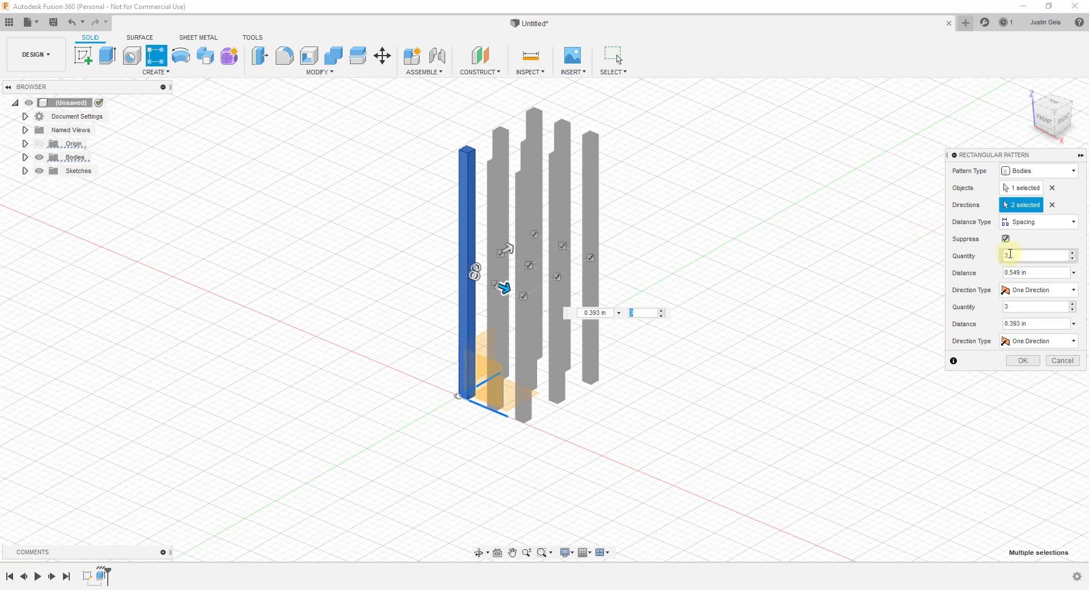
double_click(1030, 255)
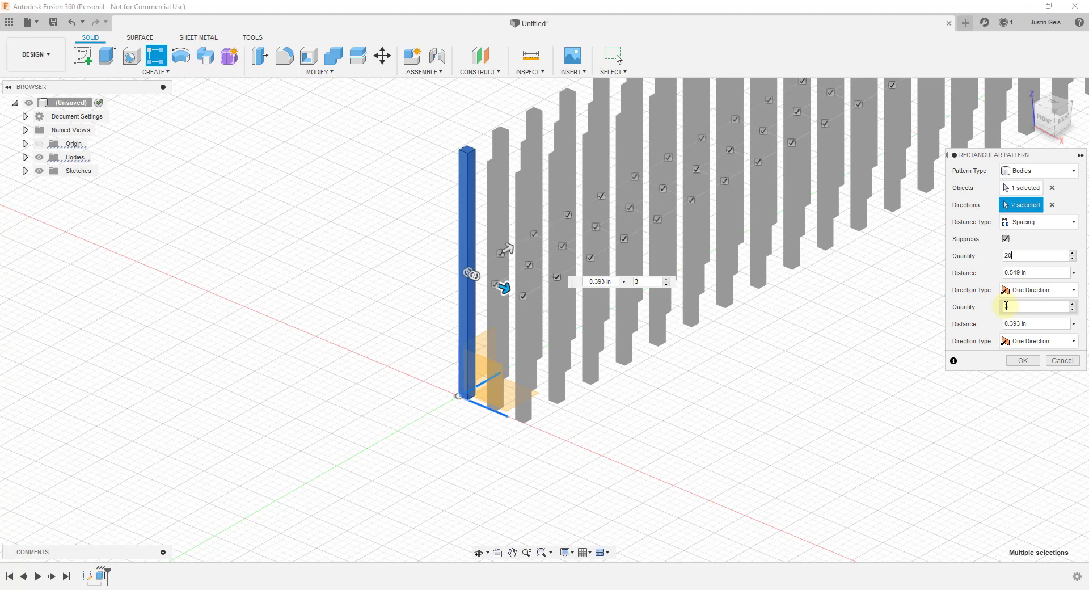
key("Tab")
type("1/4")
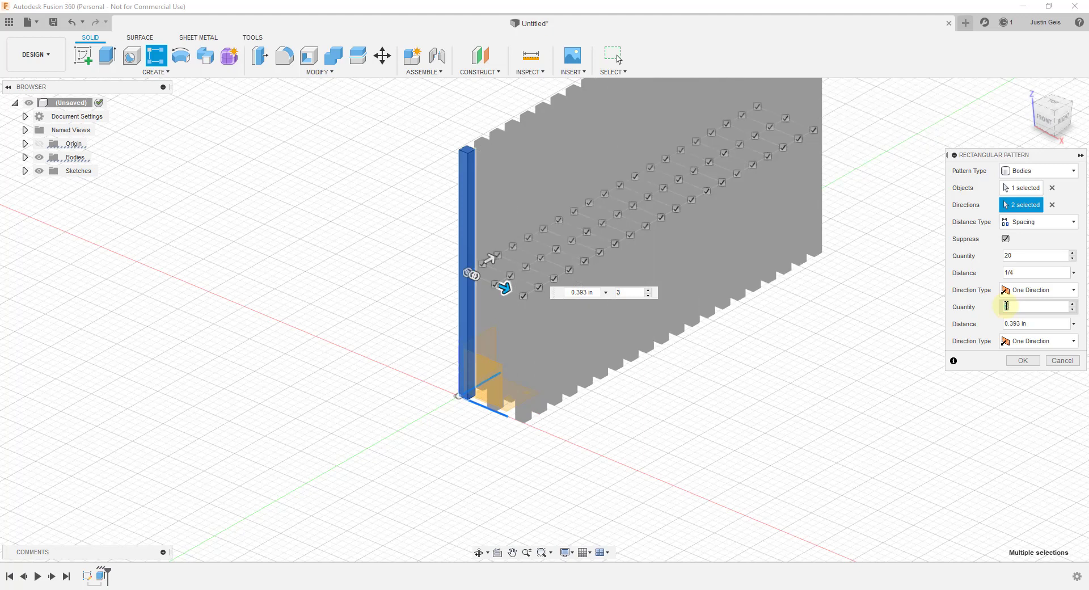
key("Tab")
Step: Set the pattern's second direction to a quantity of 20 with 1/4 in spacing and create the pattern of bodies
left_click(1007, 306)
type("20")
key("Tab")
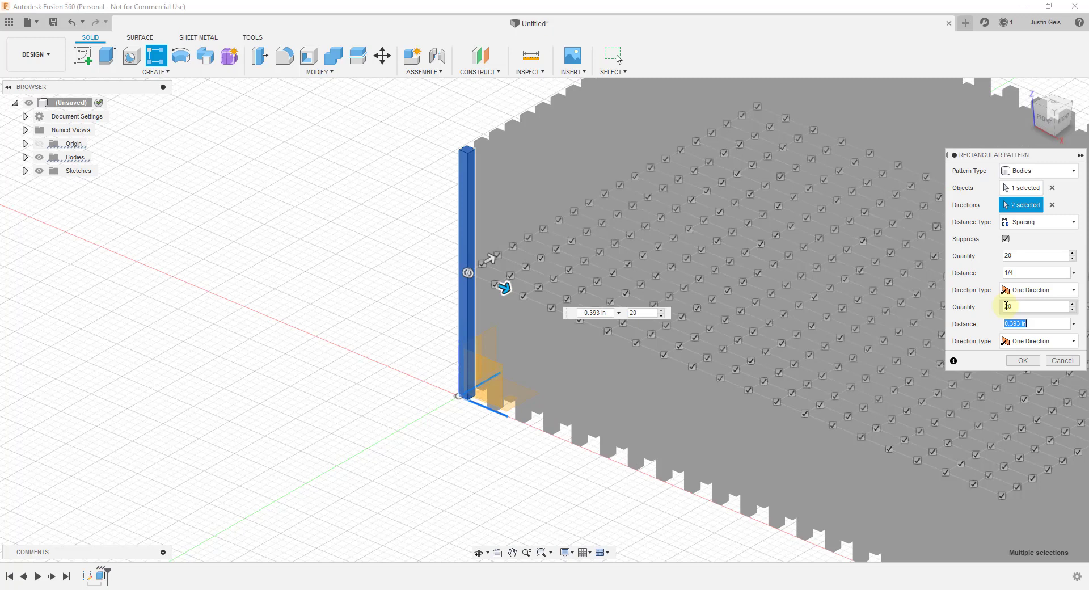
type("1/4")
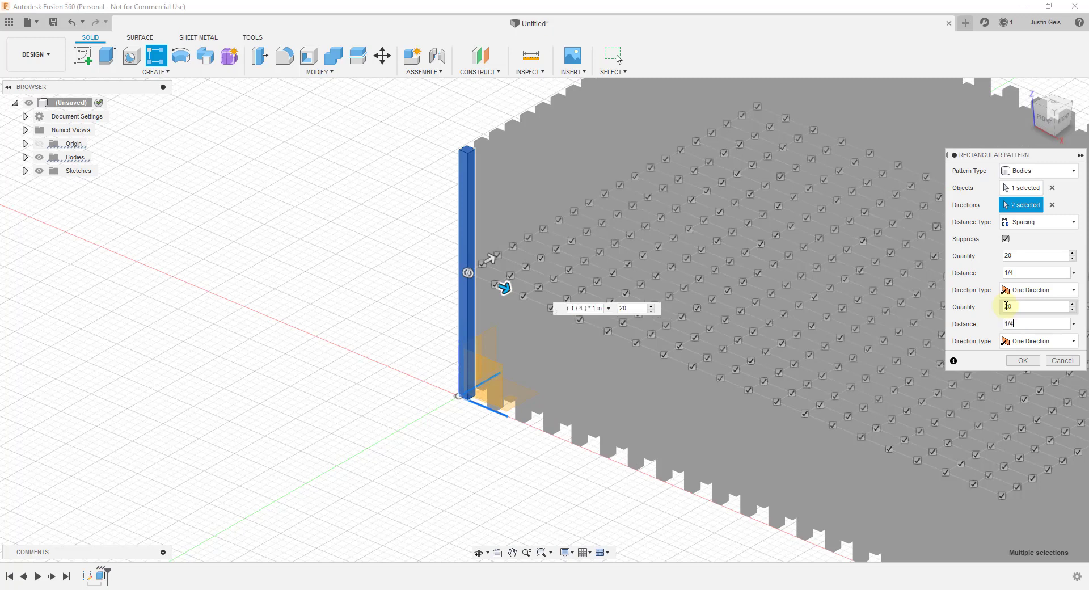
left_click(1031, 171)
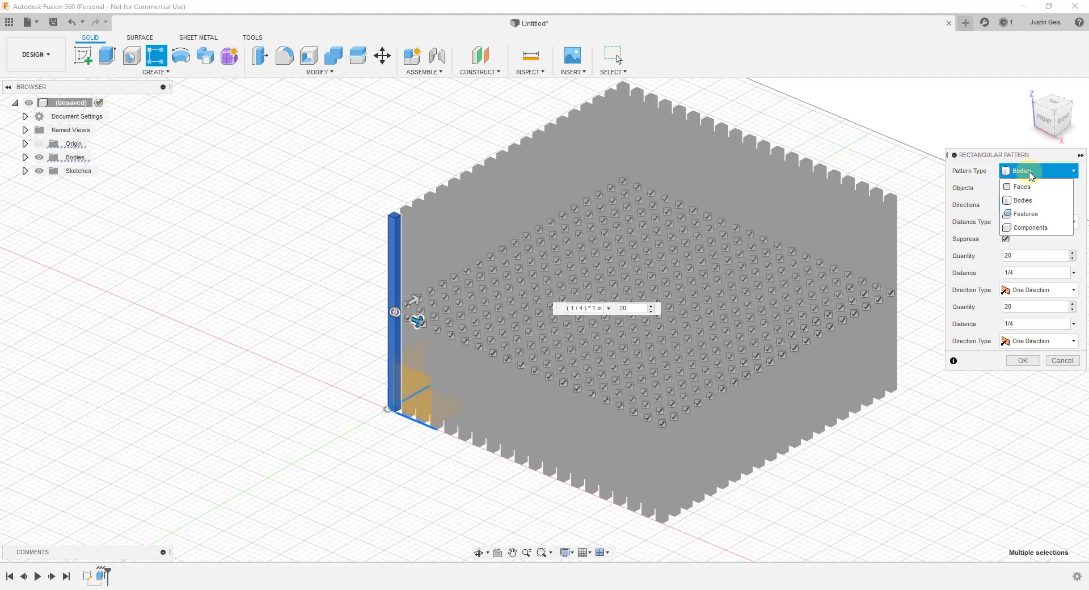
left_click(1031, 171)
left_click(1030, 171)
left_click(1031, 172)
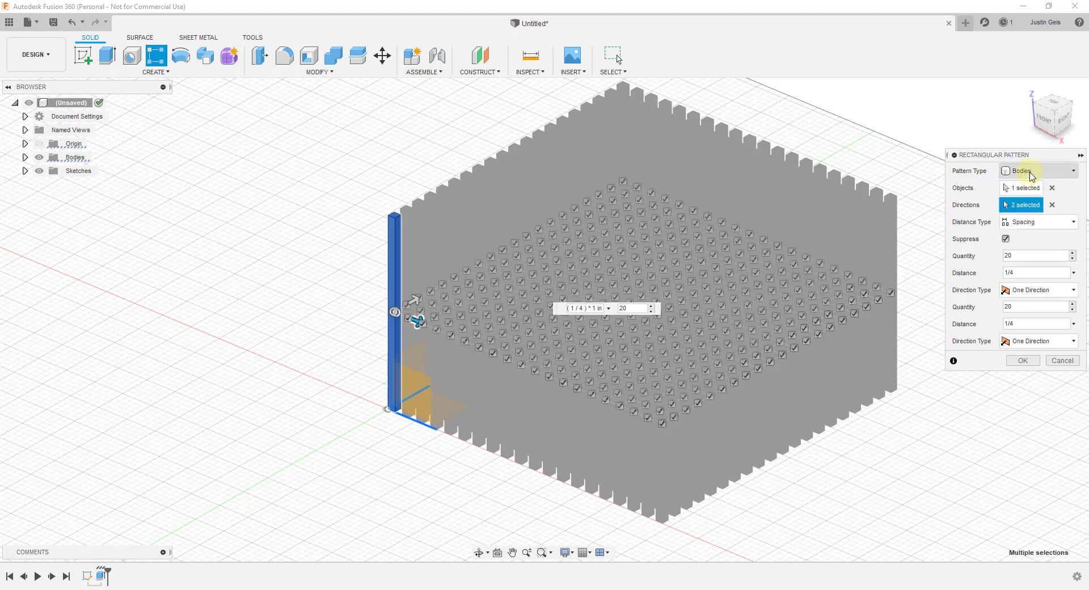
key("F6")
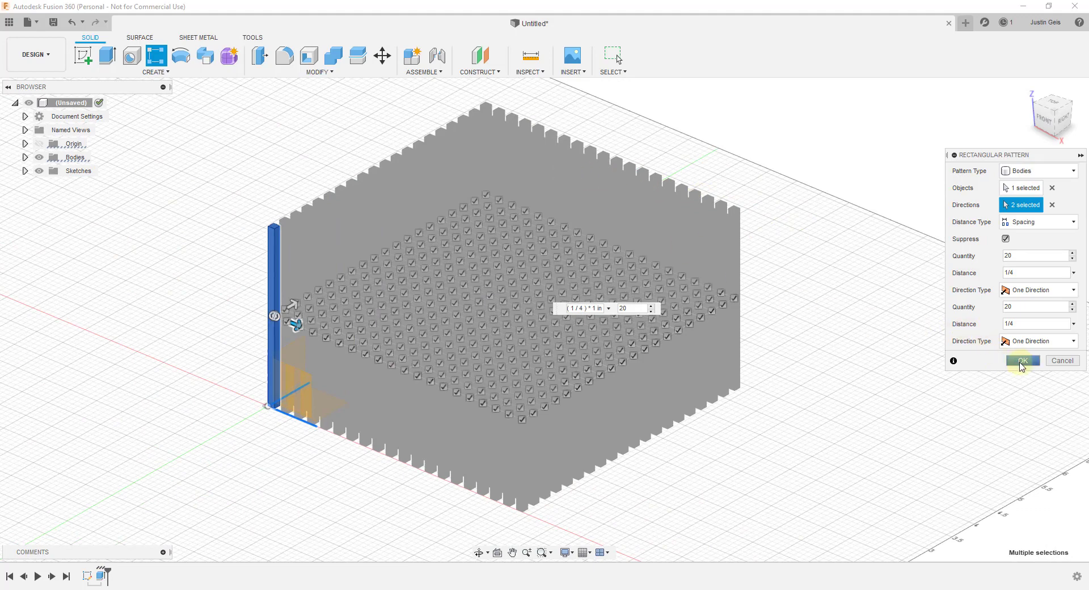
left_click(1021, 362)
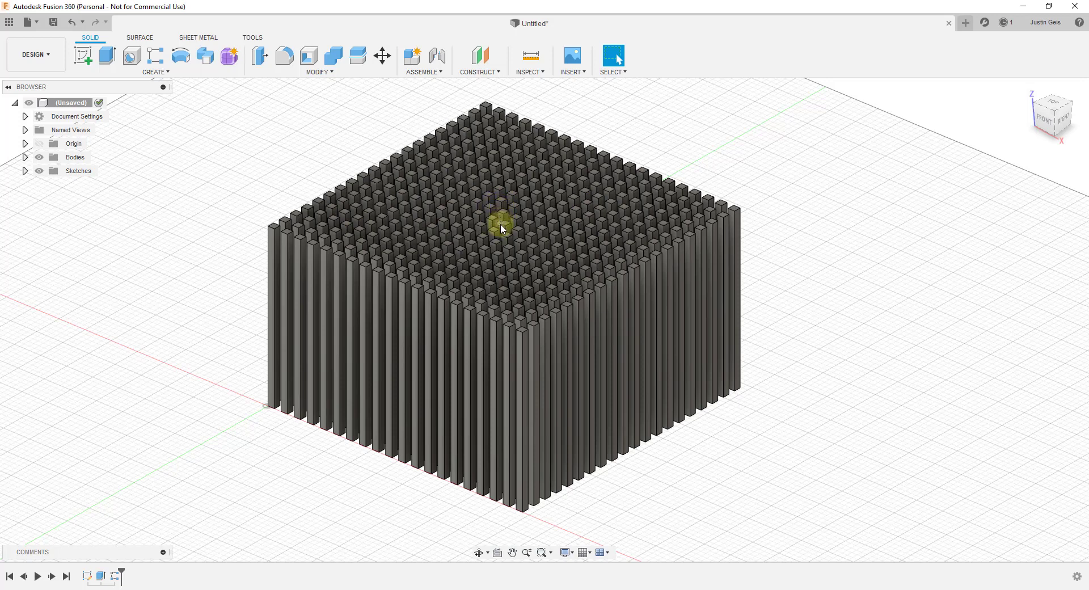
Step: Examine the patterned grid of columns up close and as a whole from a steeper angle
scroll(512, 226, "up", 3)
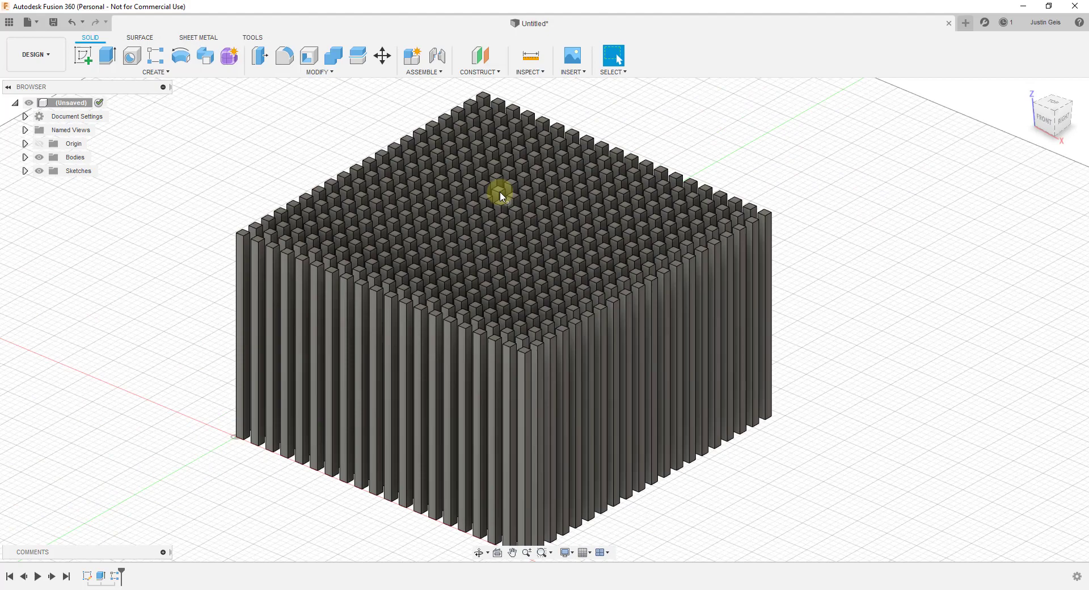
scroll(527, 212, "down", 2)
scroll(518, 235, "up", 4)
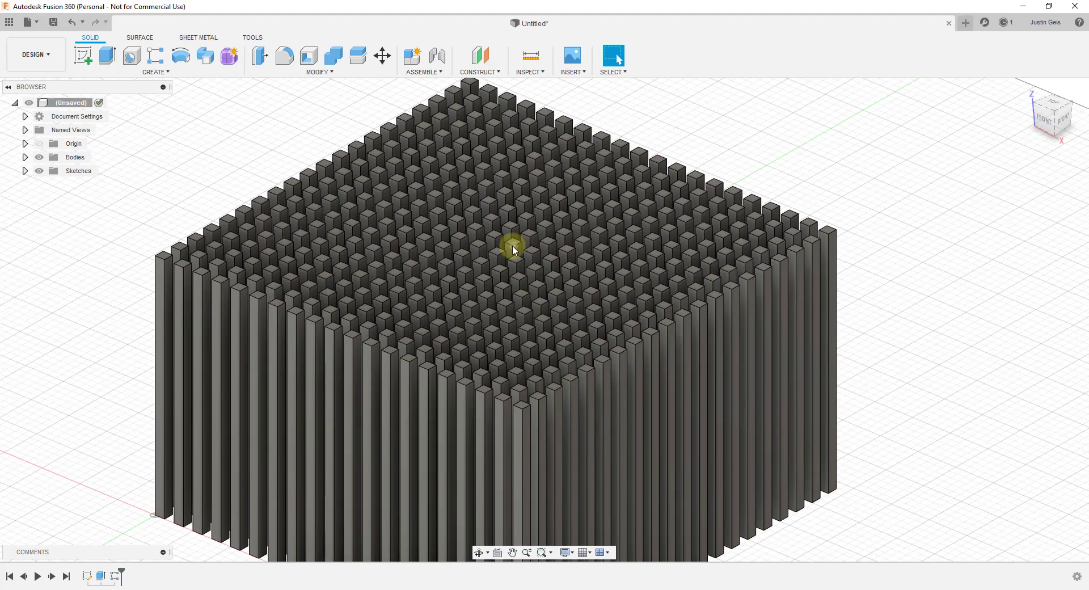
scroll(512, 246, "down", 3)
scroll(506, 248, "down", 3)
middle_click_drag(507, 247, 583, 340, "shift")
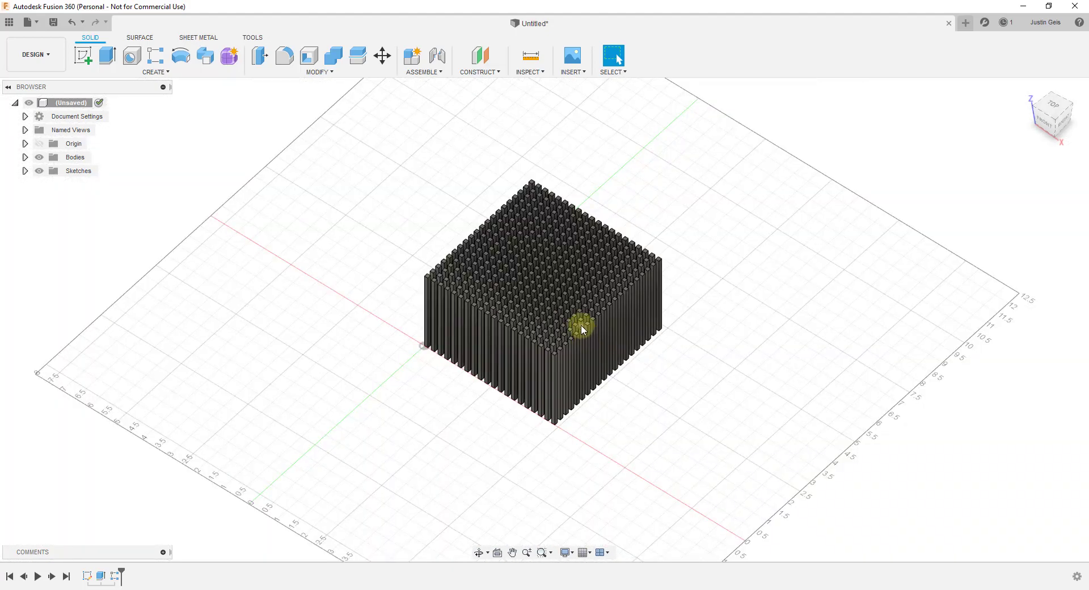
scroll(567, 284, "up", 3)
scroll(526, 251, "up", 4)
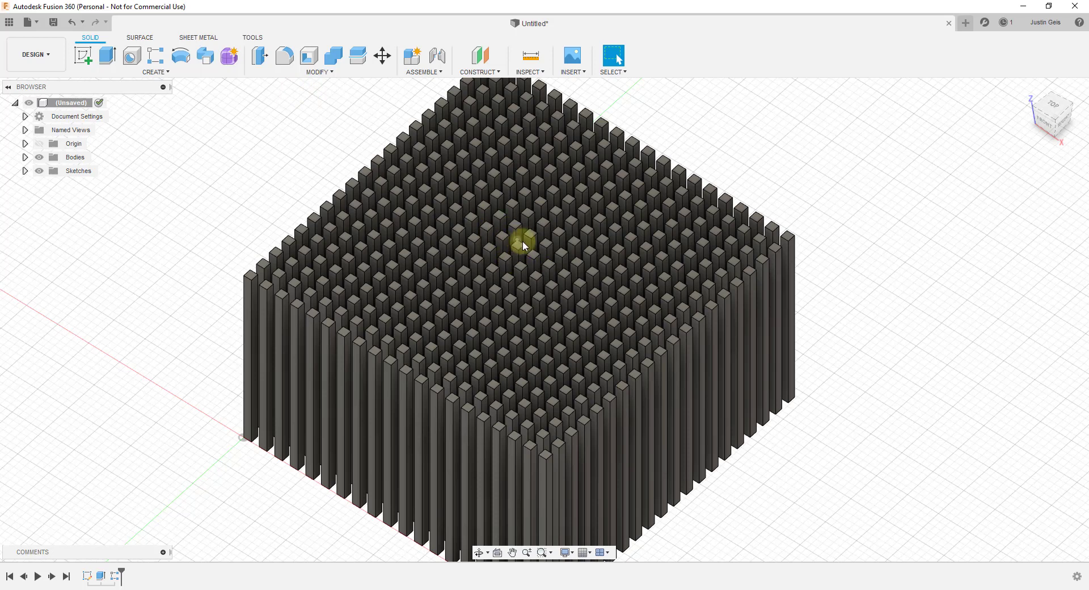
scroll(523, 246, "down", 2)
scroll(523, 247, "down", 3)
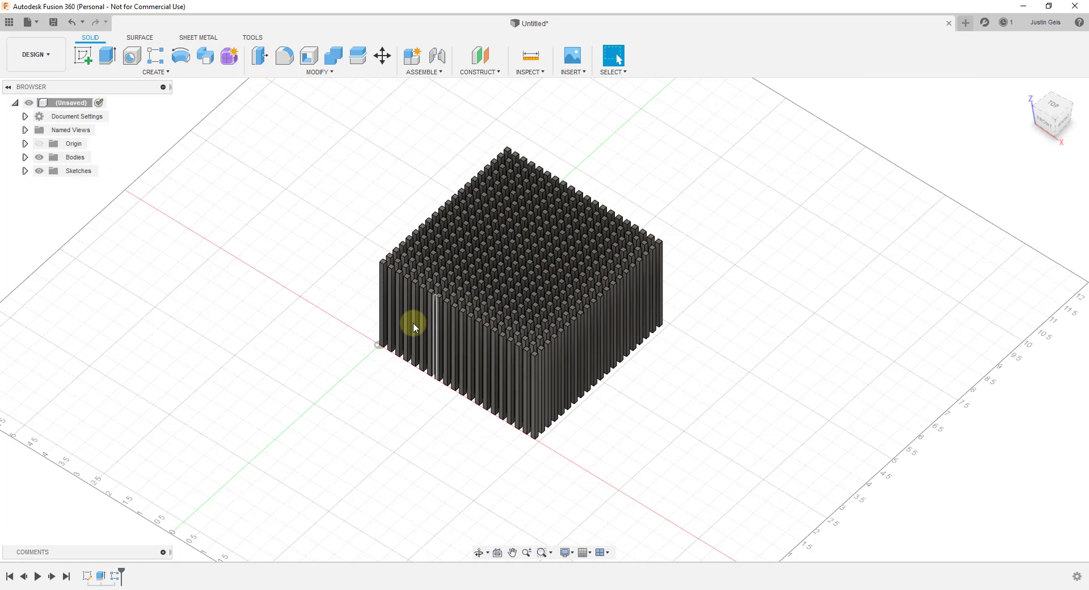
scroll(599, 378, "down", 3)
scroll(601, 383, "up", 2)
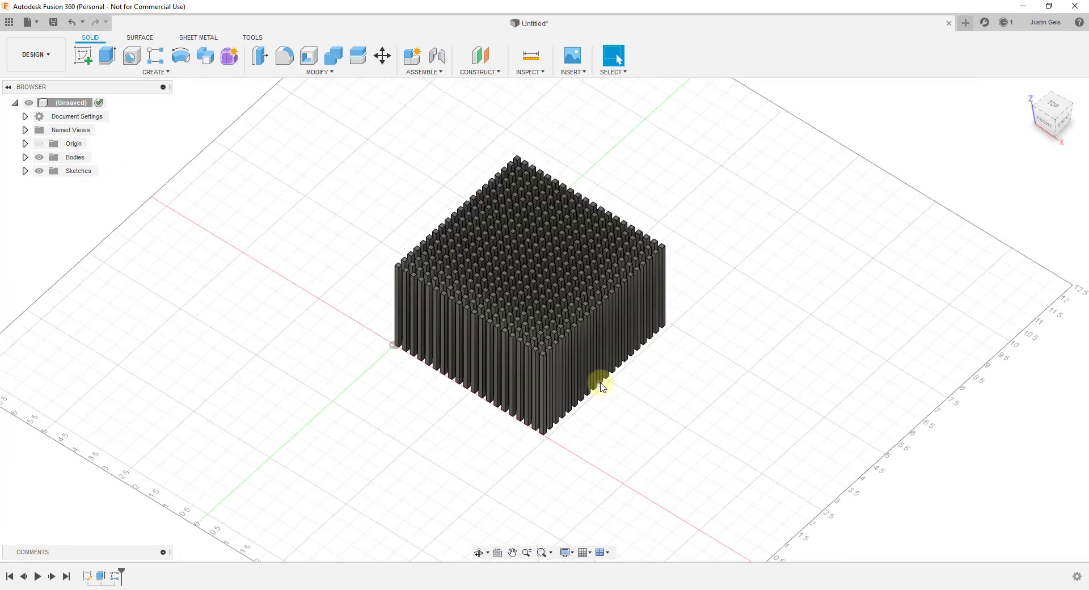
Step: Sketch a rectangle of about 4.875 by 4.875 in on the ground plane, from the origin to the column grid's opposite outer corner
middle_click_drag(571, 407, 567, 318, "shift")
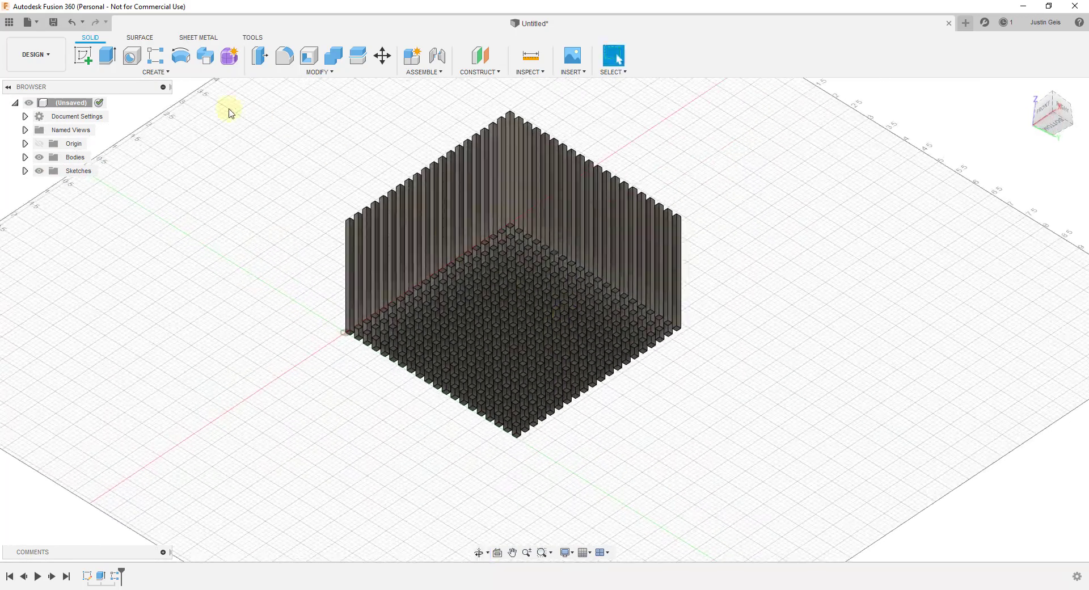
left_click(82, 55)
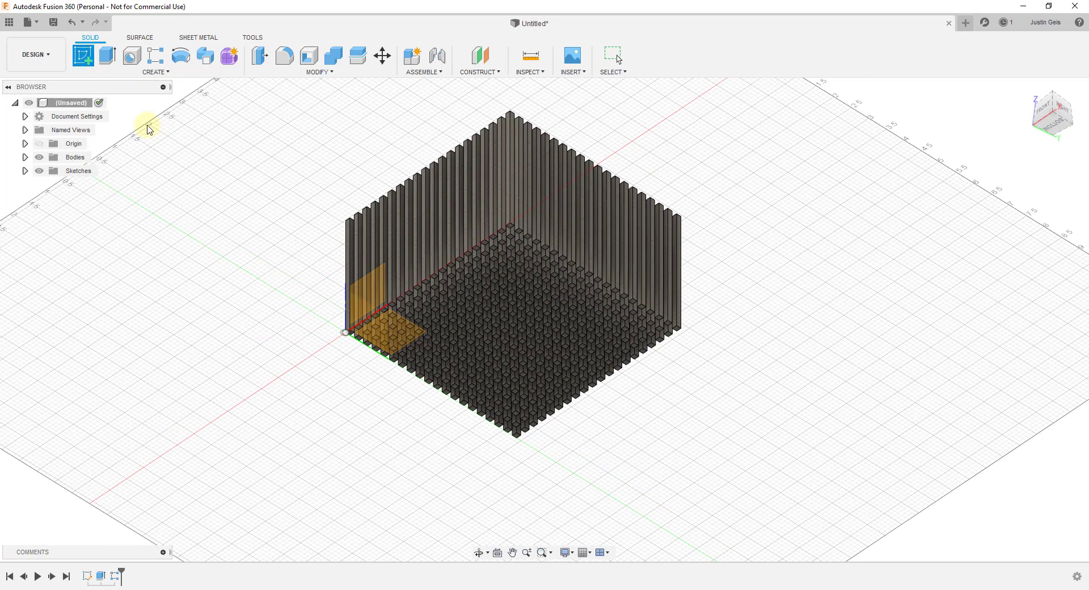
left_click(393, 339)
key("r")
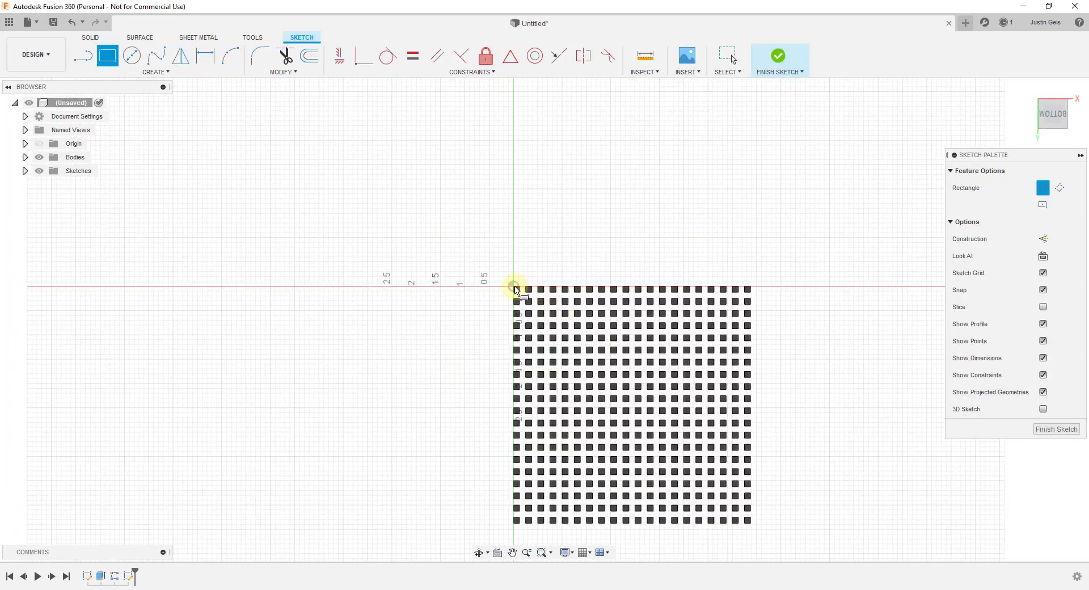
scroll(515, 289, "up", 5)
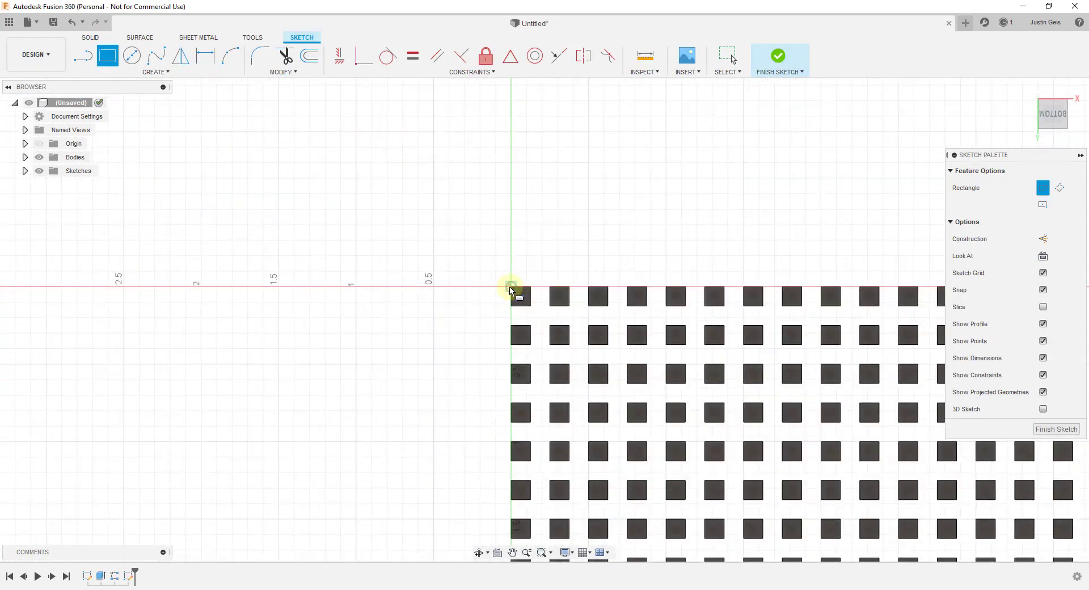
scroll(511, 290, "down", 8)
left_click(511, 288)
scroll(568, 346, "up", 3)
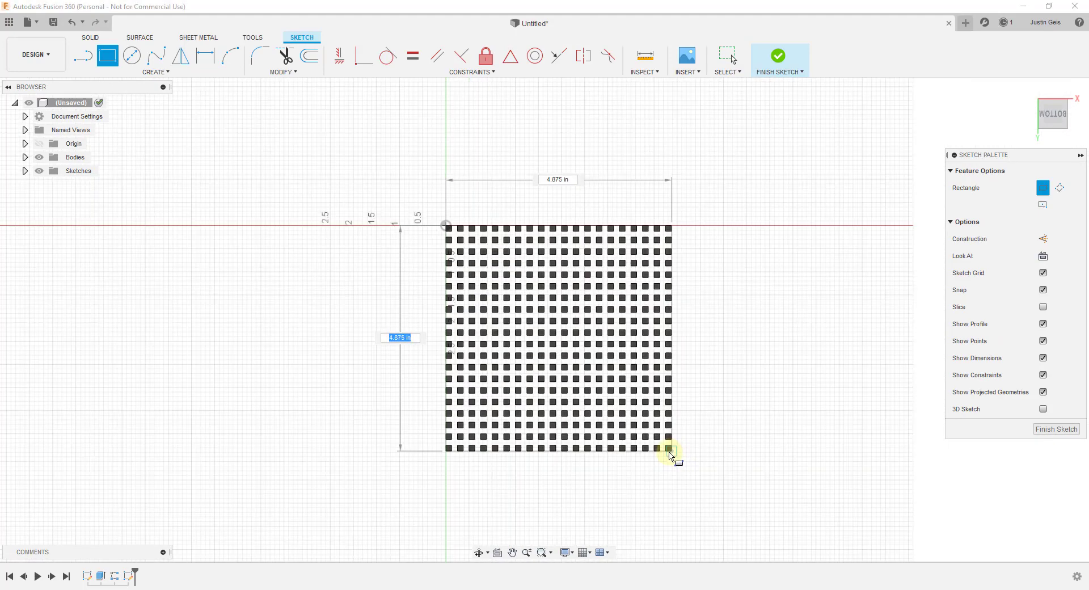
scroll(670, 454, "up", 2)
left_click(671, 451)
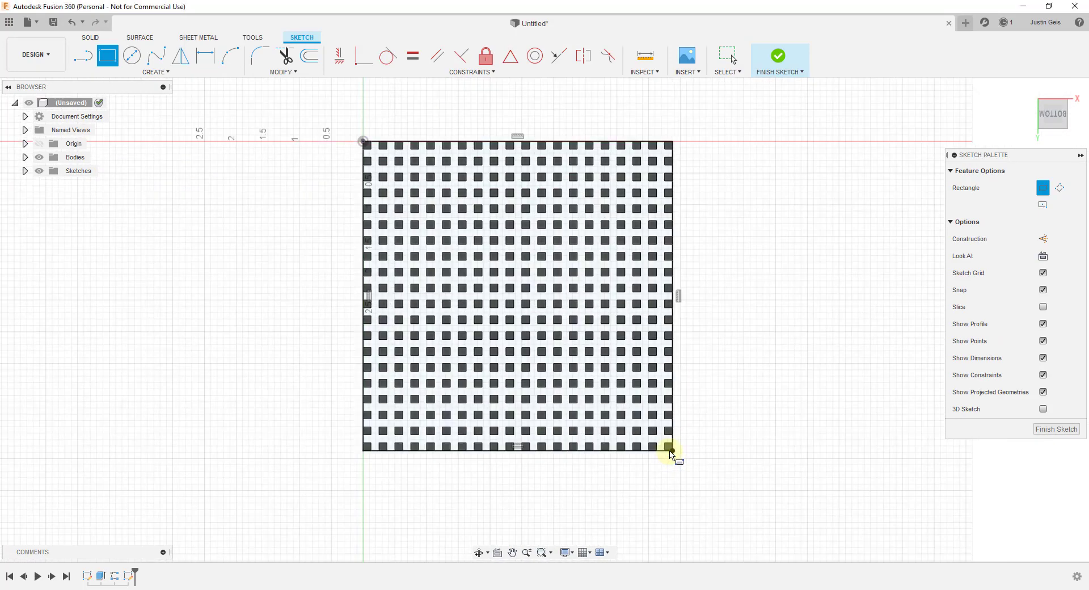
left_click(1047, 430)
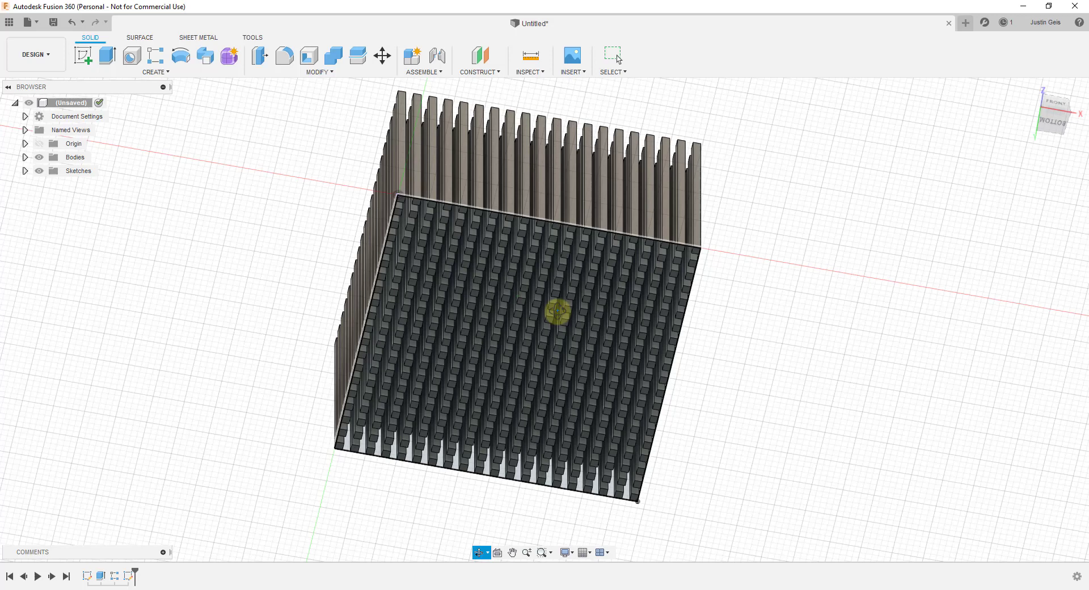
Step: Extrude the rectangle -1/4 in below the columns as a base plate joined to them
left_click(107, 55)
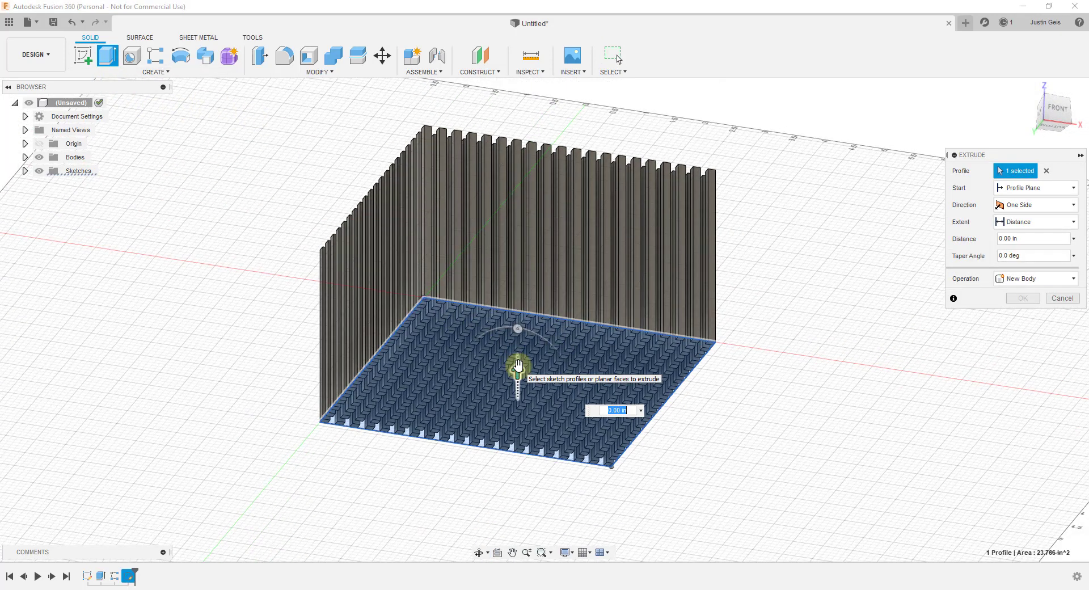
left_click_drag(518, 366, 518, 372)
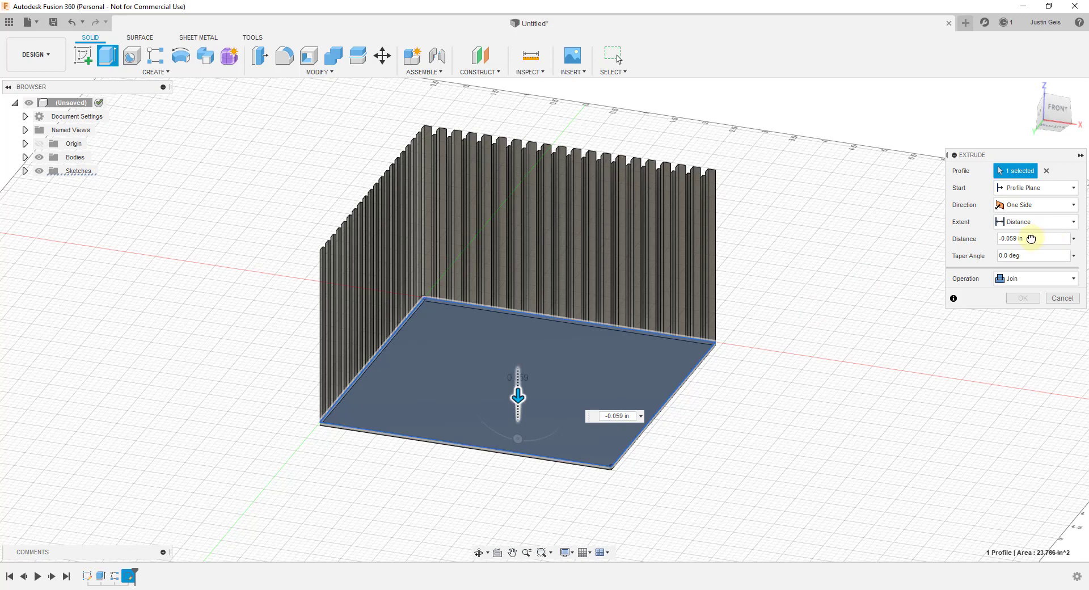
left_click(1031, 238)
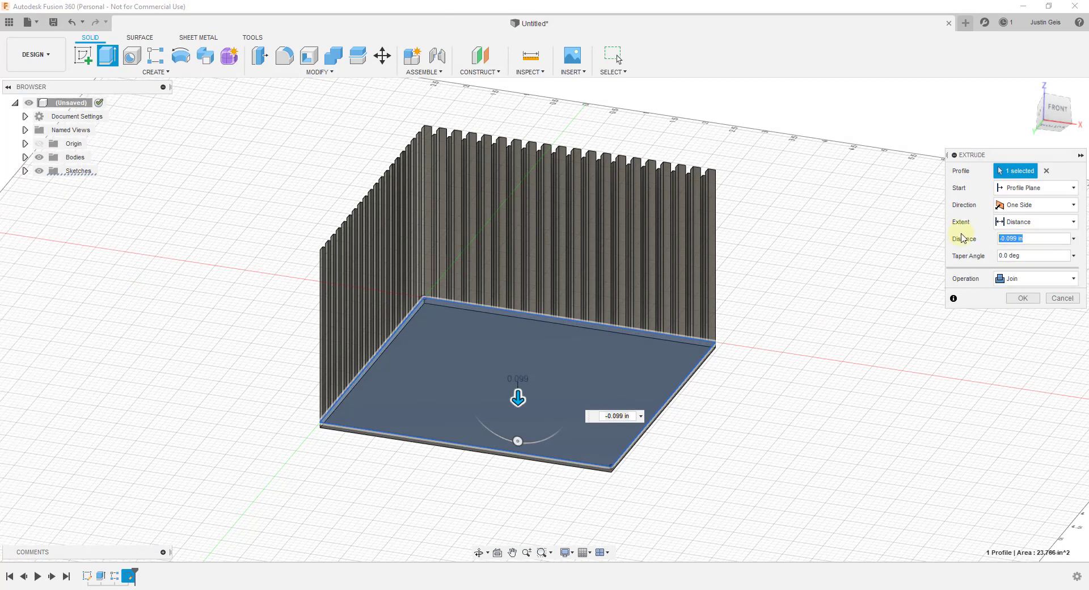
type("-1/4")
left_click(1027, 299)
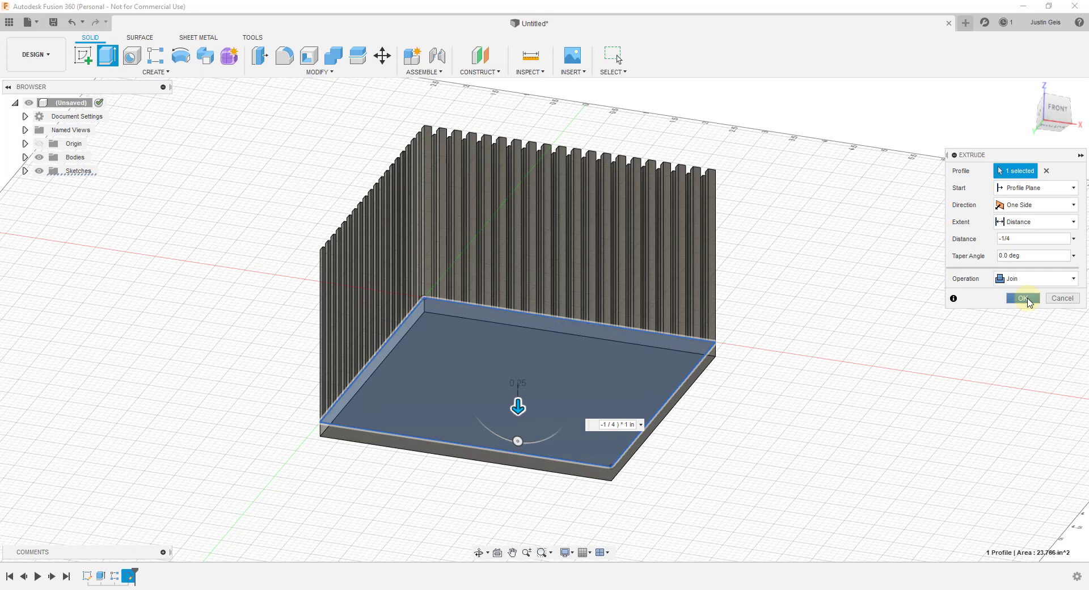
left_click(1027, 299)
key("Escape")
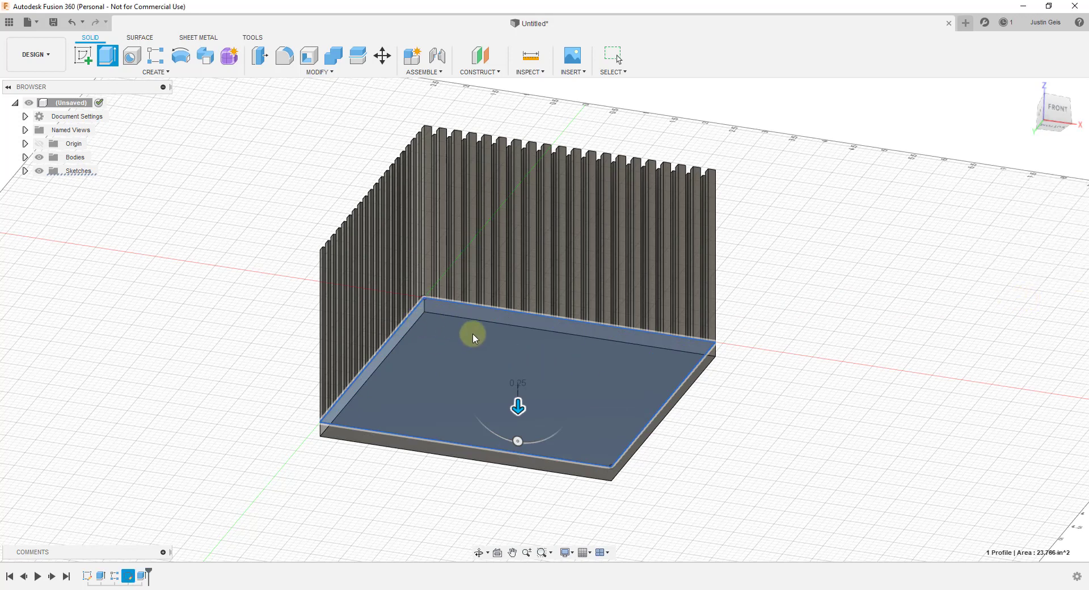
Step: Examine the columns and their base plate from above and from the sides, up close and as a whole
scroll(546, 299, "up", 2)
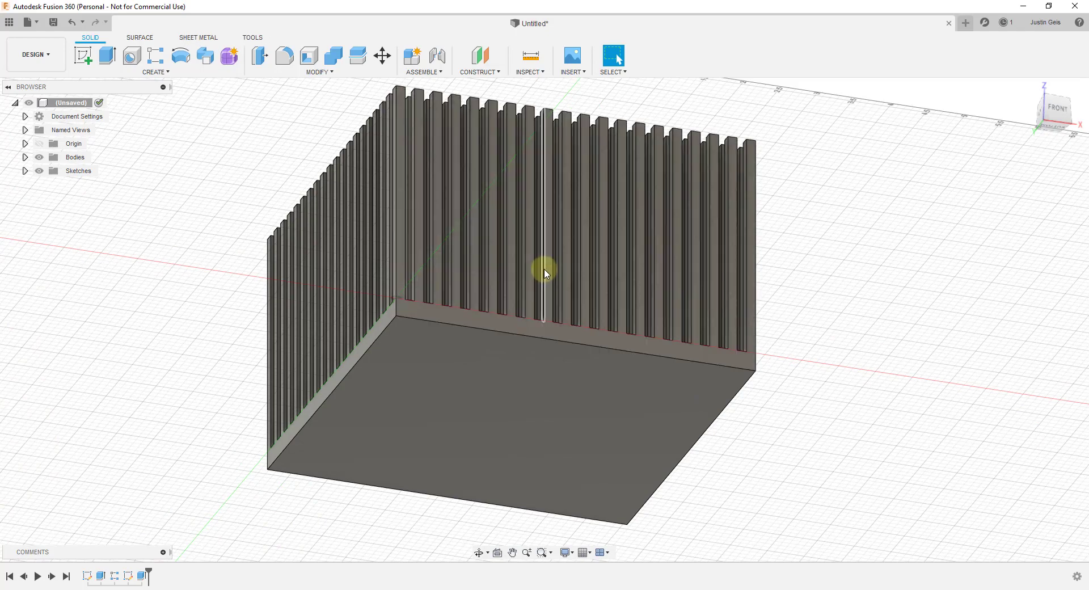
key("F4")
left_click_drag(544, 255, 553, 304)
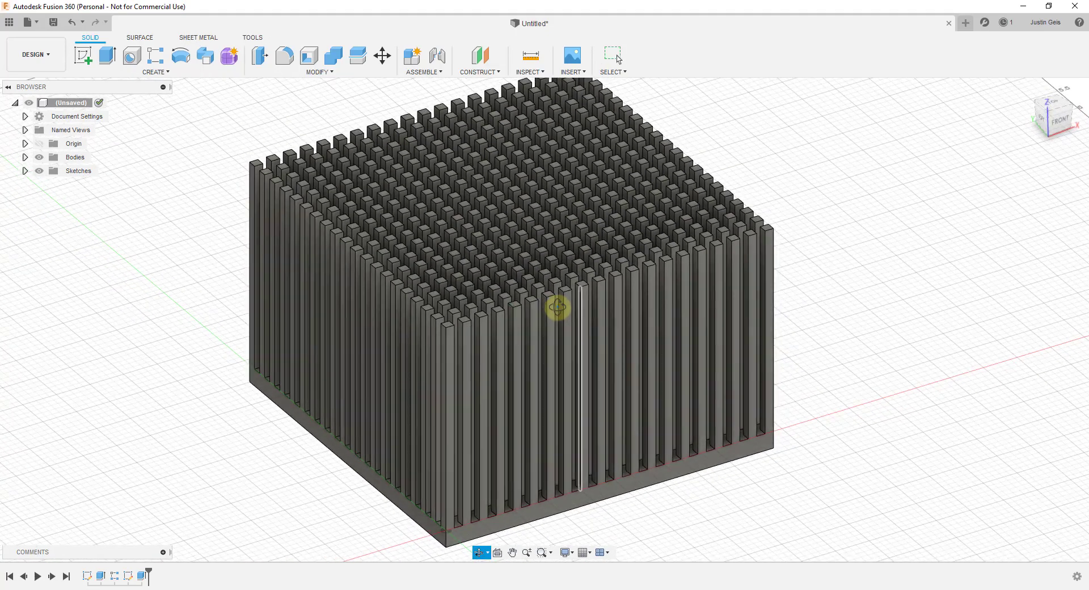
left_click_drag(558, 307, 505, 163)
key("Escape")
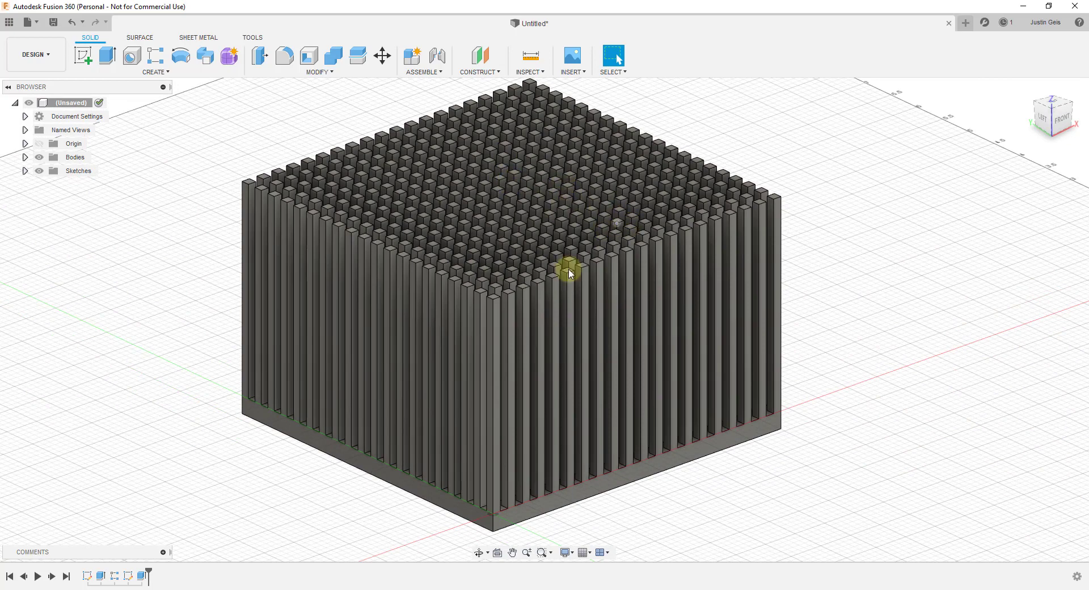
middle_click_drag(570, 273, 557, 233, "shift")
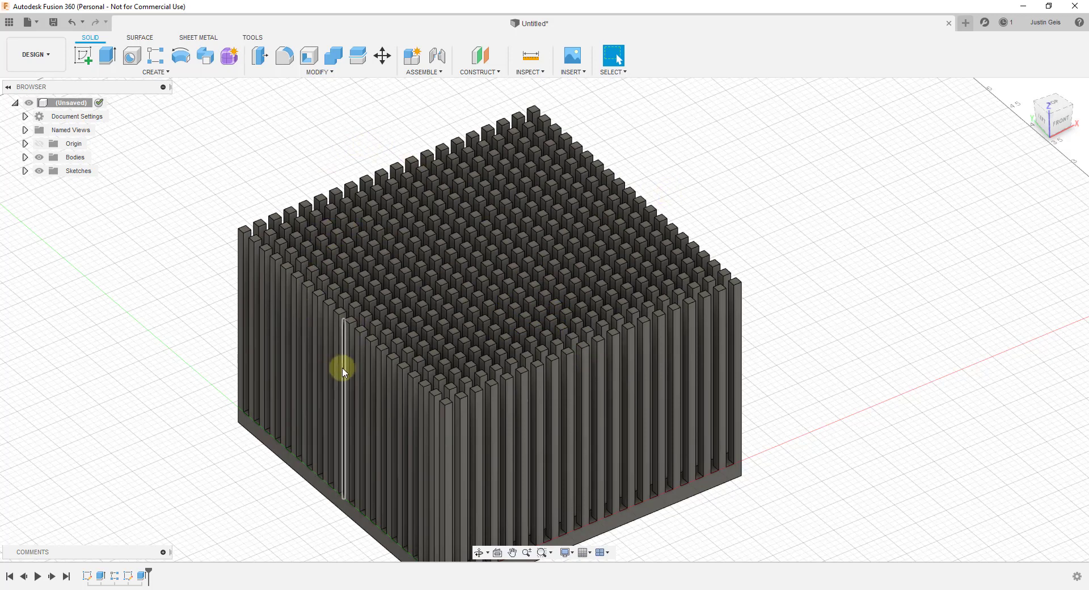
scroll(342, 369, "up", 4)
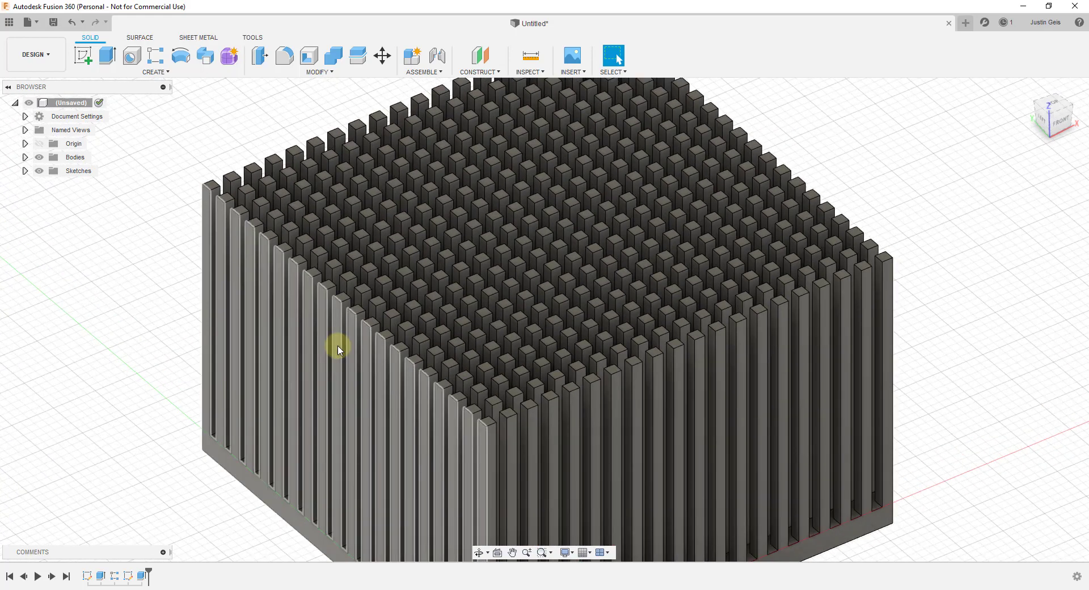
scroll(337, 348, "down", 3)
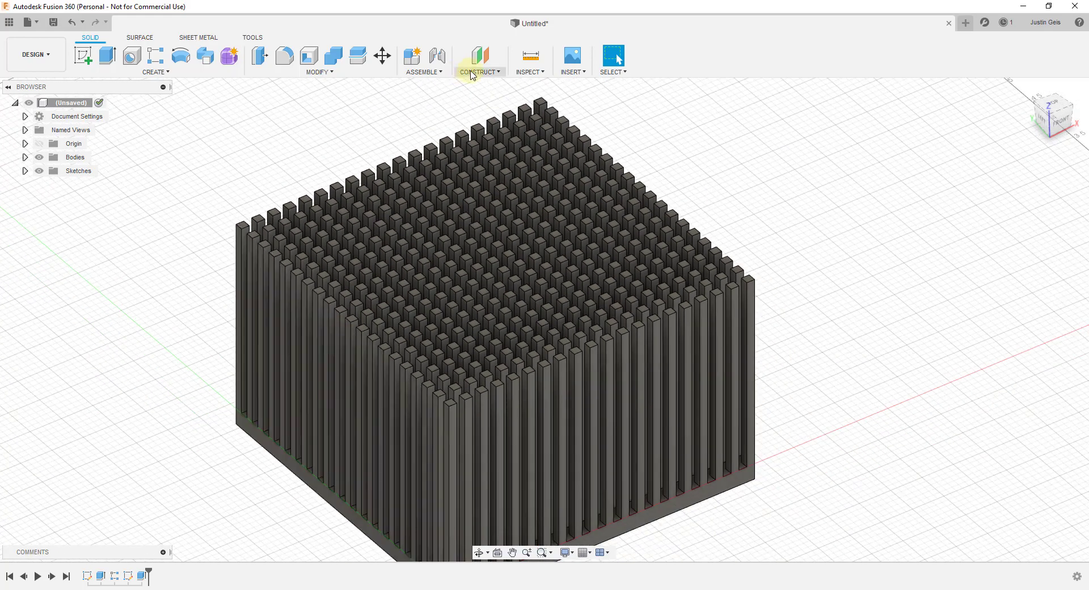
scroll(676, 239, "down", 3)
scroll(676, 239, "up", 1)
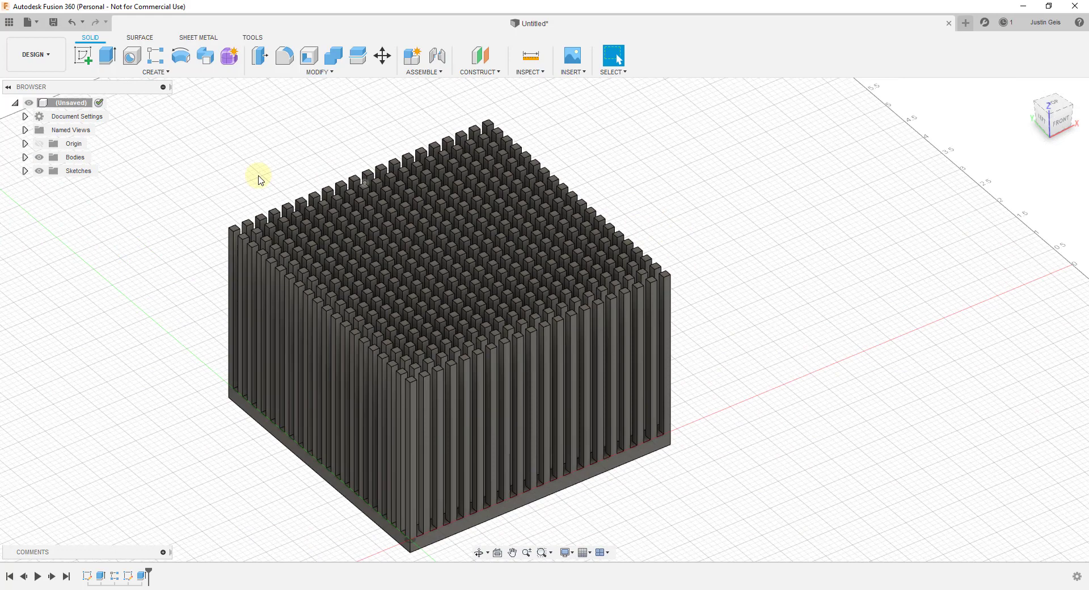
Step: Start a sketch on the top face of a corner column and draw a rectangle of about 4.875 by 4.875 in around the whole grid
left_click(82, 57)
scroll(234, 233, "up", 4)
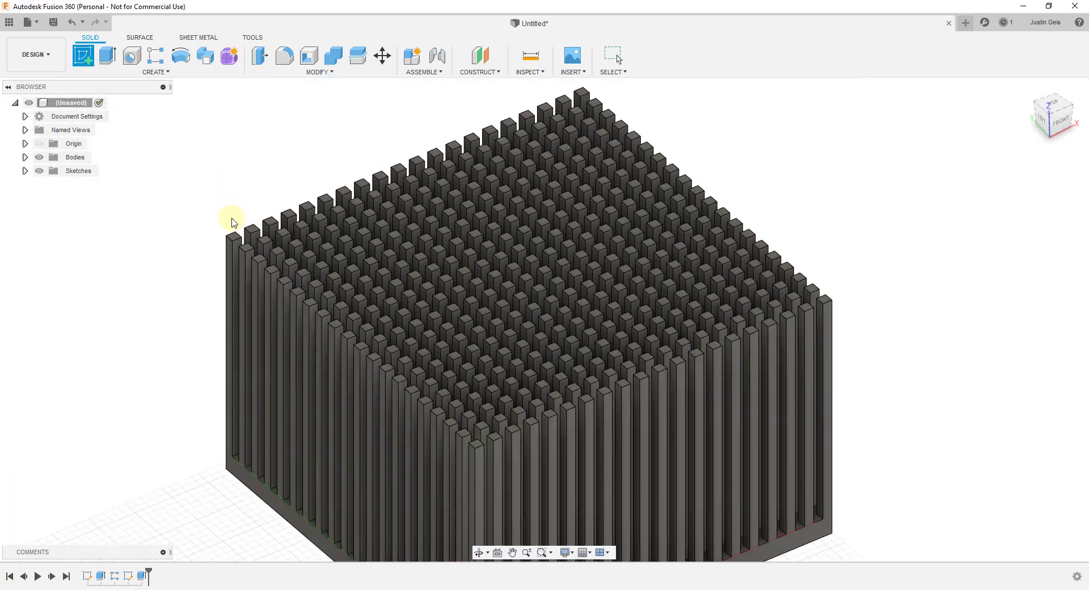
left_click(235, 239)
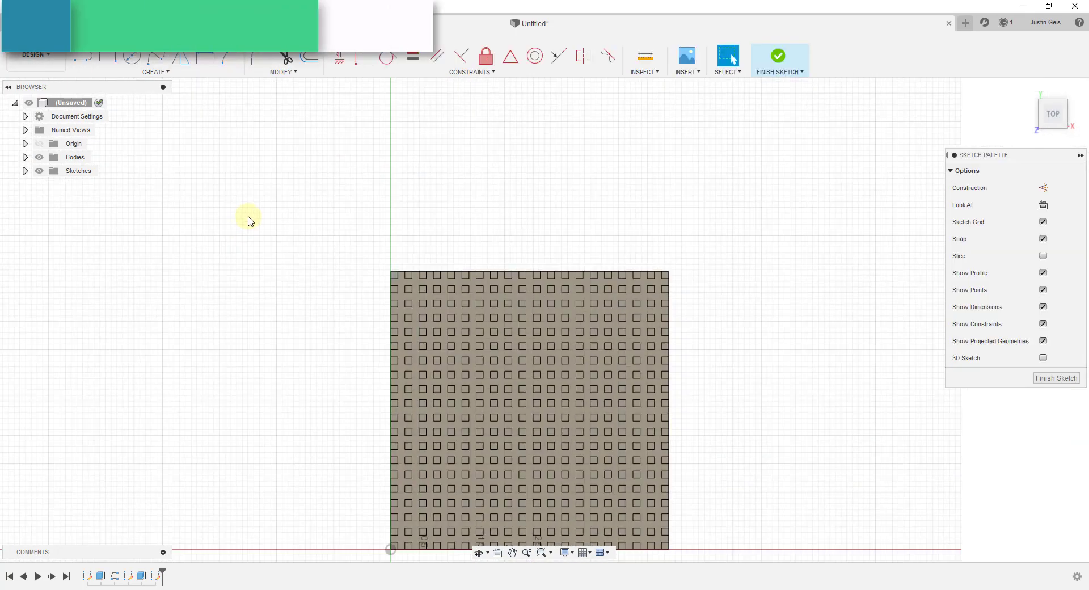
key("r")
scroll(367, 259, "up", 1)
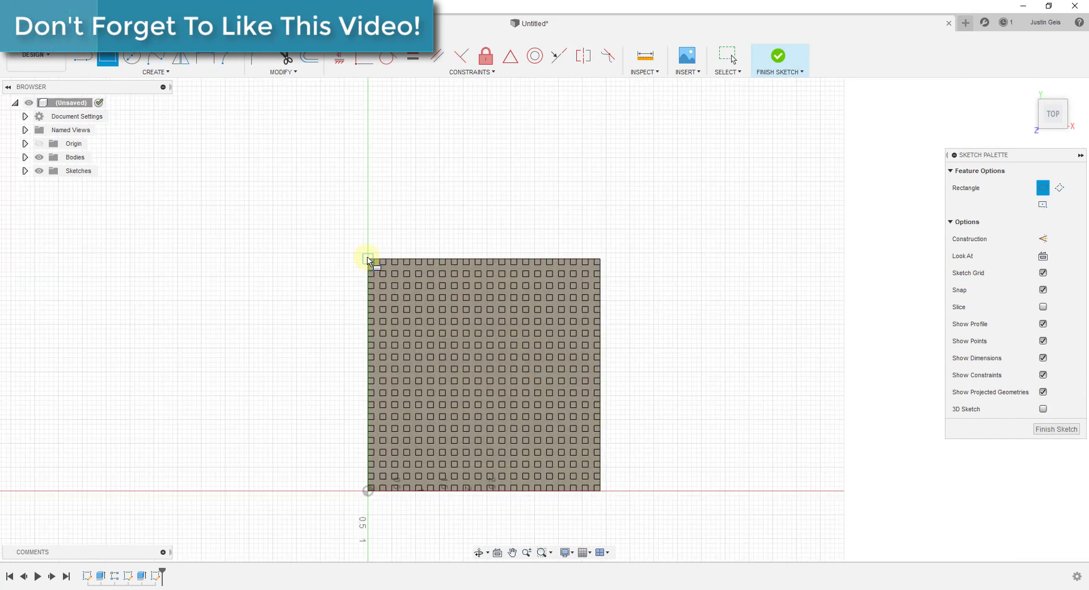
left_click(368, 259)
scroll(590, 487, "up", 2)
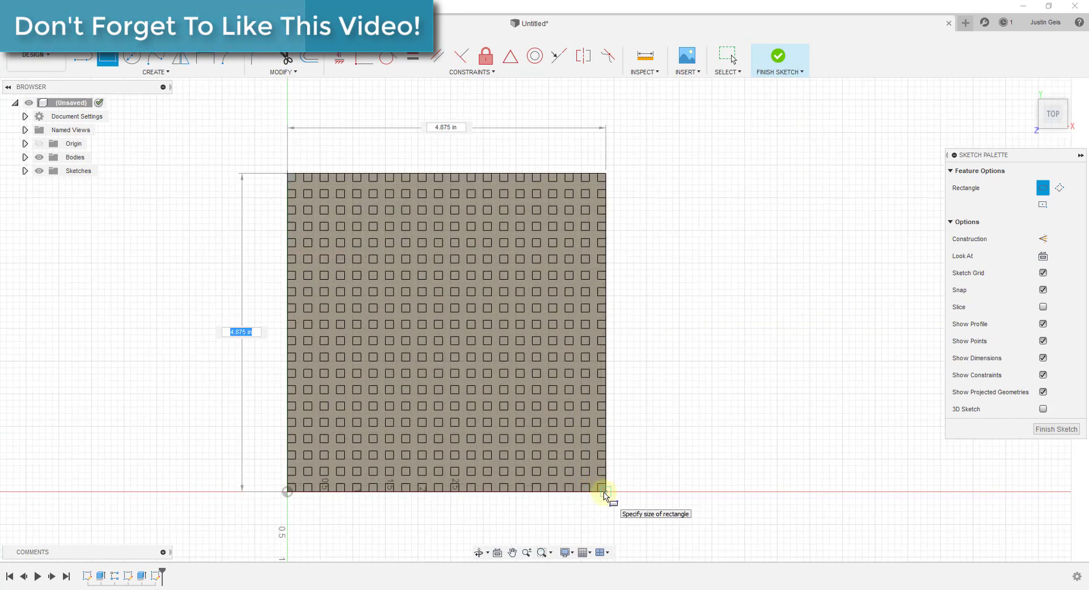
left_click(606, 493)
Step: Draw a horizontal line across the rectangle between the midpoints of its two vertical edges
key("l")
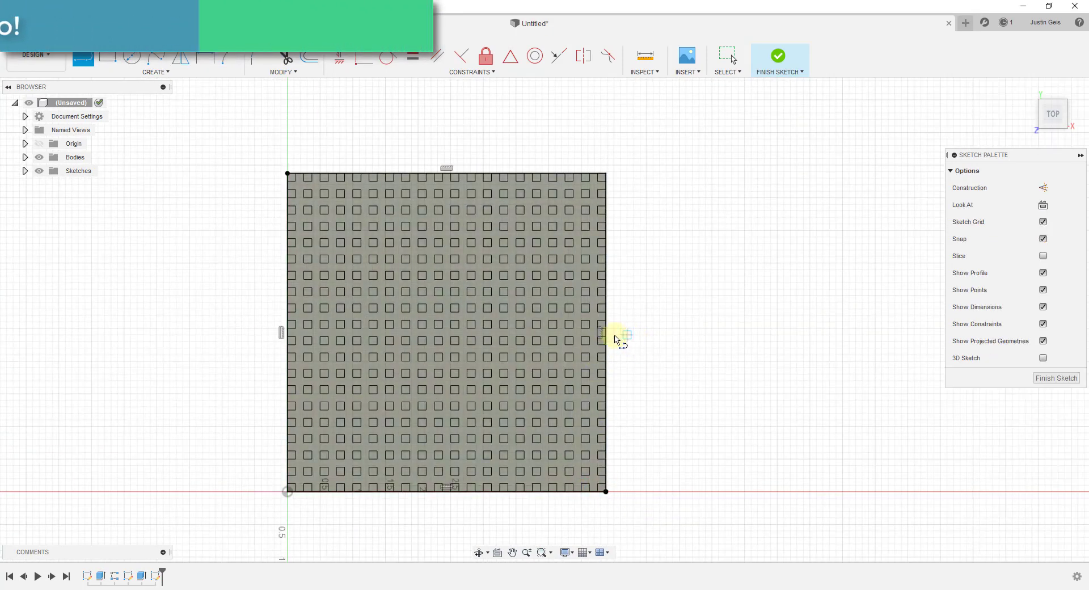
scroll(606, 335, "up", 2)
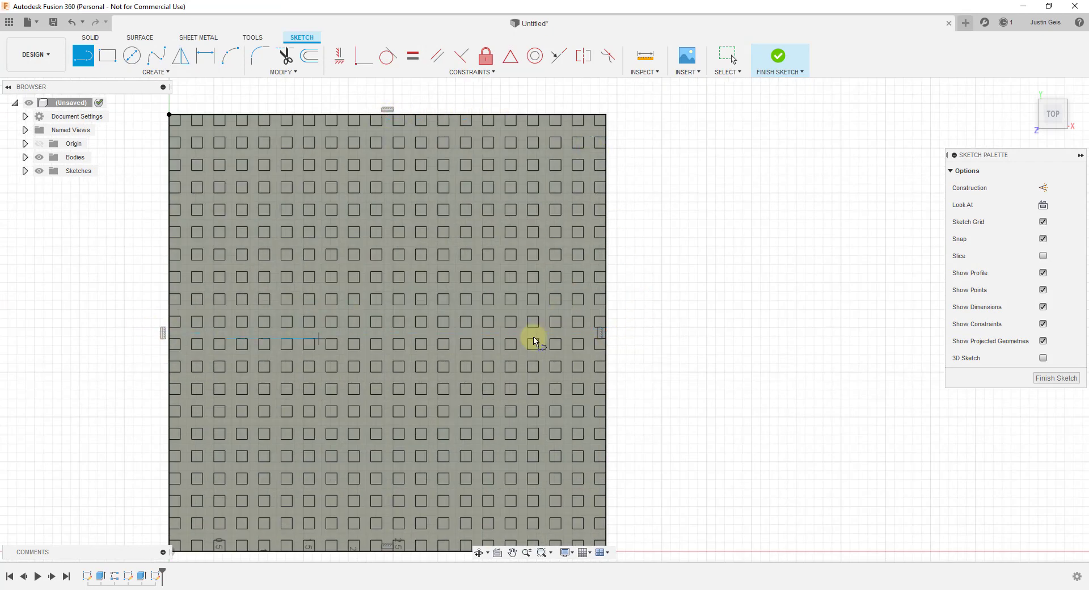
scroll(608, 337, "up", 3)
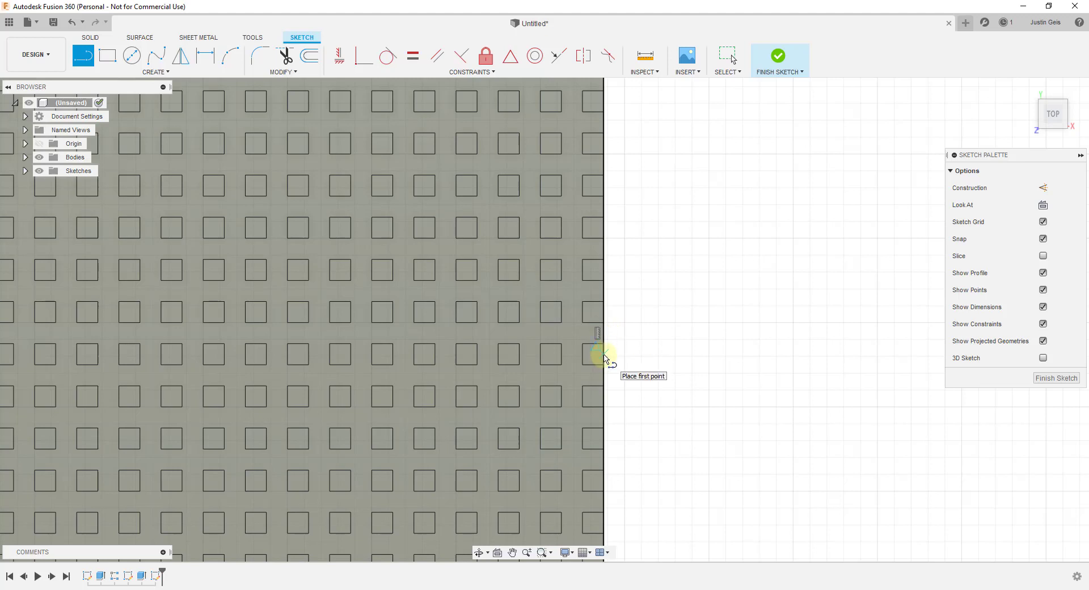
scroll(606, 358, "up", 3)
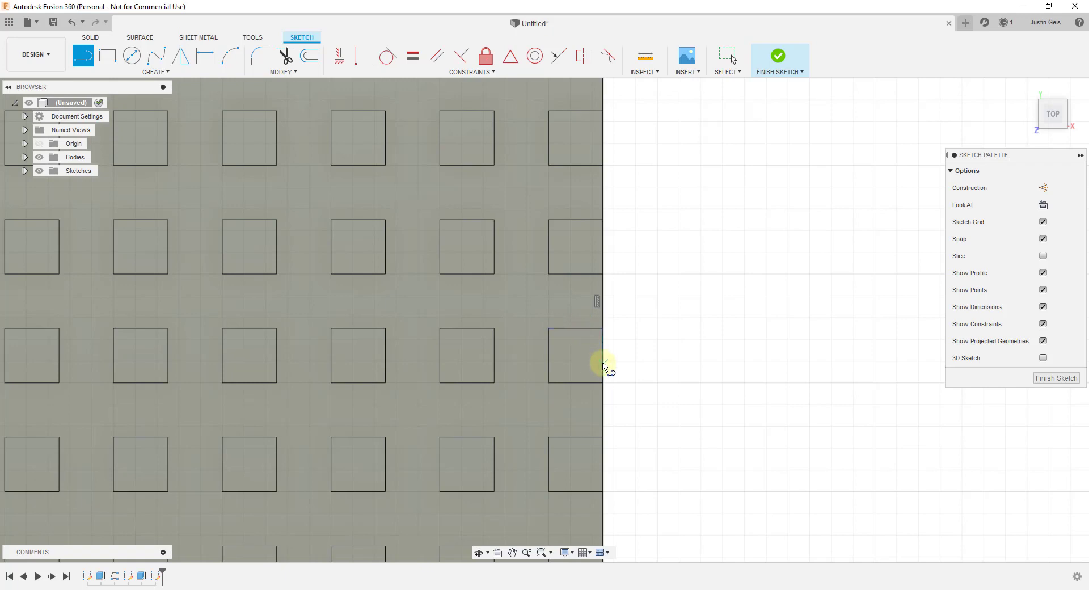
scroll(603, 152, "down", 2)
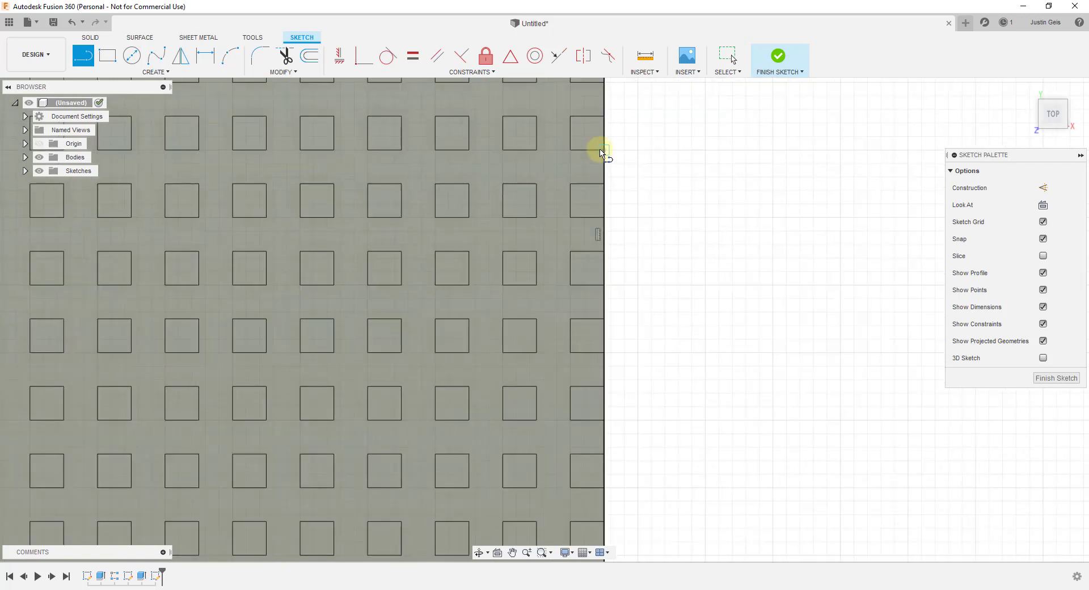
scroll(602, 152, "down", 1)
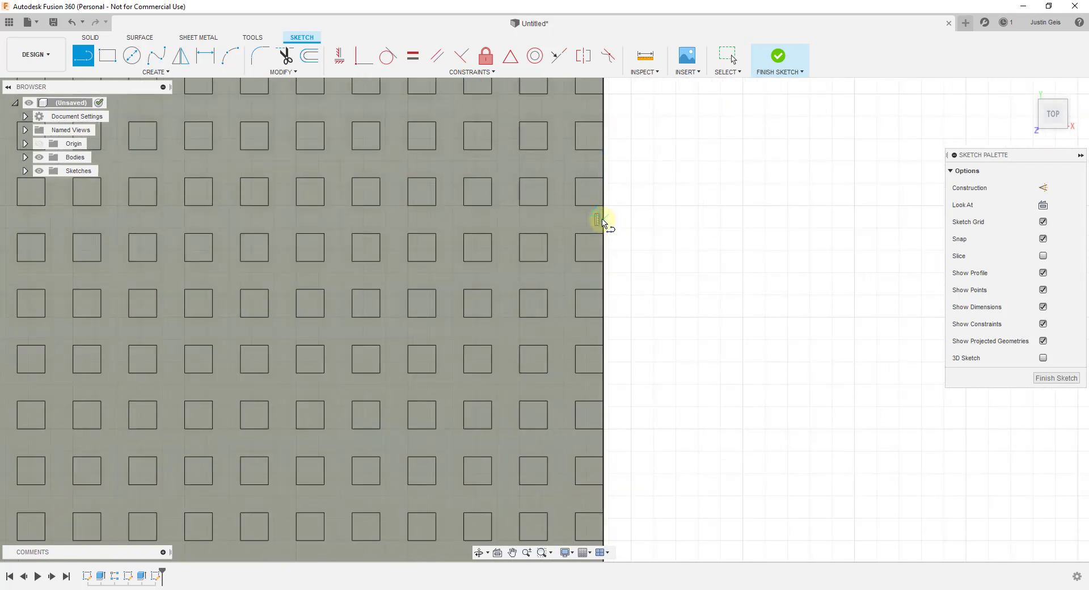
left_click(603, 220)
scroll(601, 218, "down", 5)
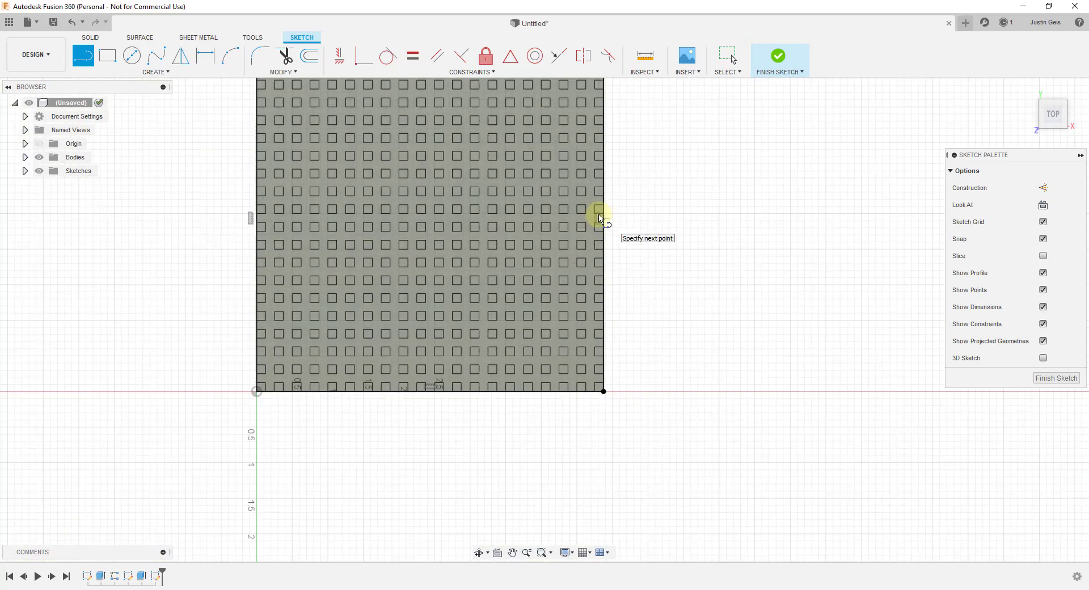
scroll(256, 216, "up", 3)
left_click(258, 217)
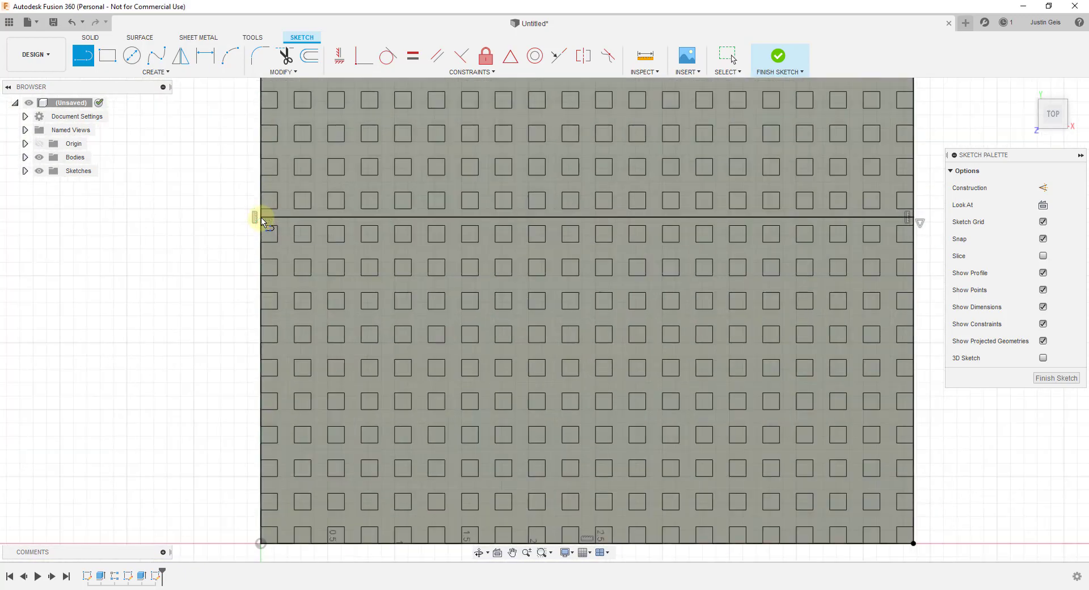
Step: Draw a vertical line through the rectangle between the midpoints of its two horizontal edges
scroll(264, 216, "down", 3)
scroll(400, 128, "up", 5)
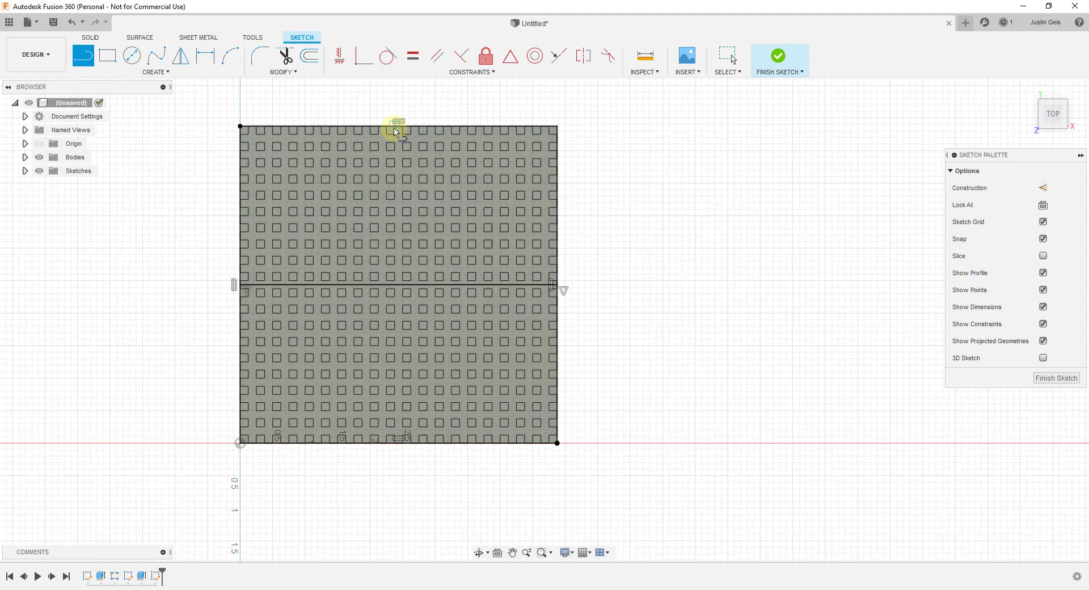
left_click(402, 128)
scroll(397, 124, "down", 5)
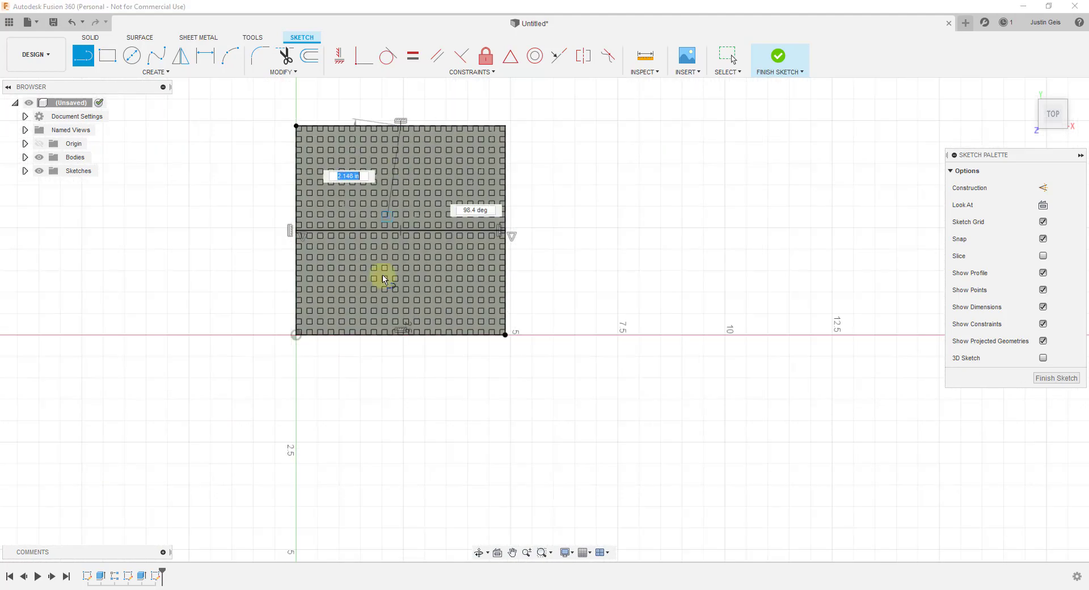
scroll(397, 339, "up", 5)
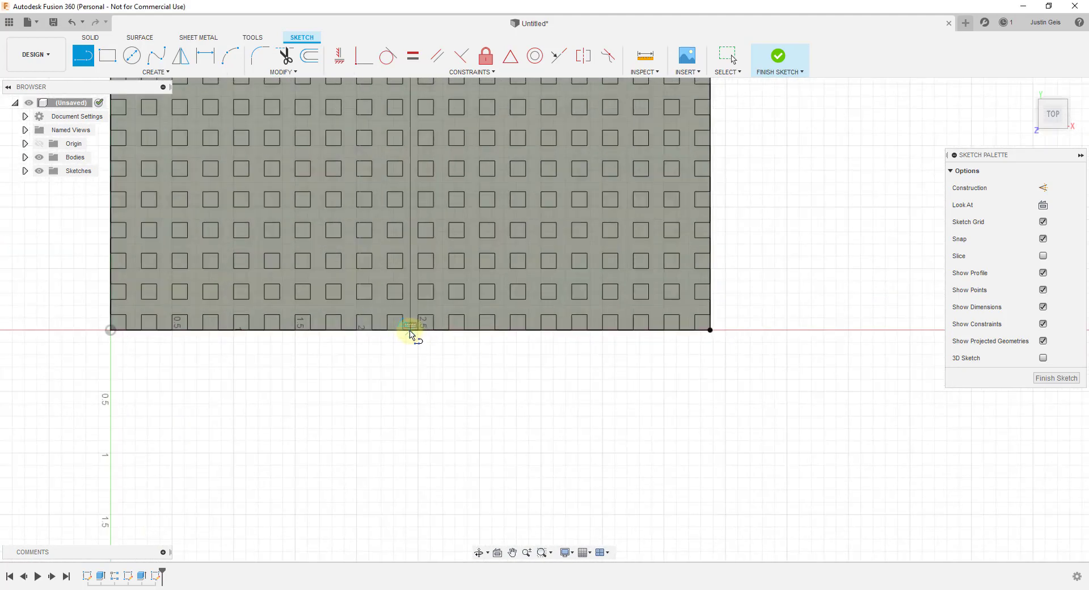
left_click(411, 330)
scroll(413, 333, "down", 5)
scroll(425, 200, "up", 5)
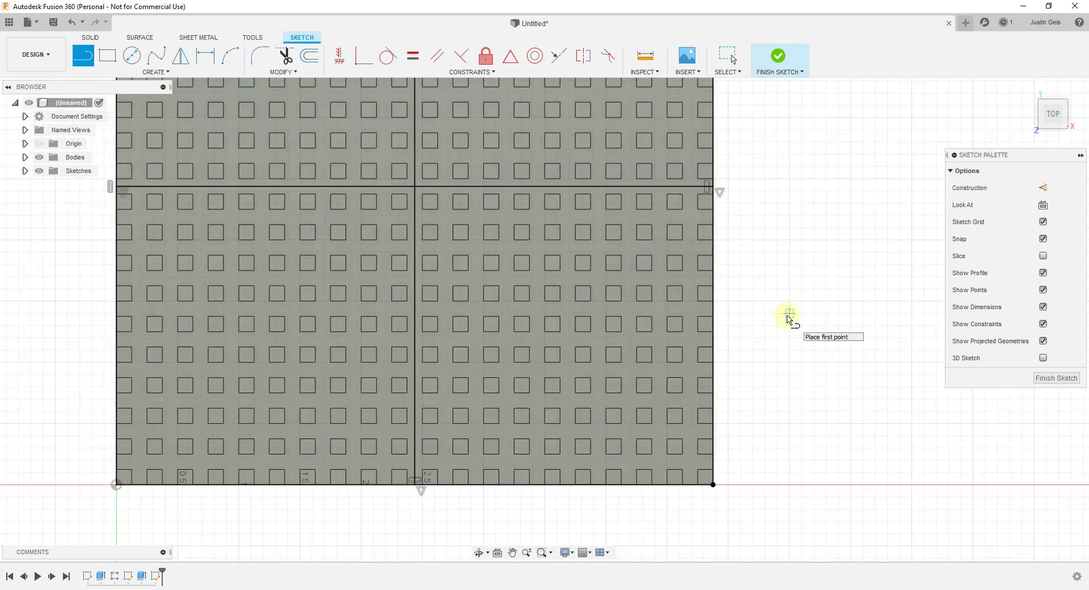
Step: Finish the sketch and start a sphere centred on the crossing of the two centre lines over the column tops
left_click(1063, 385)
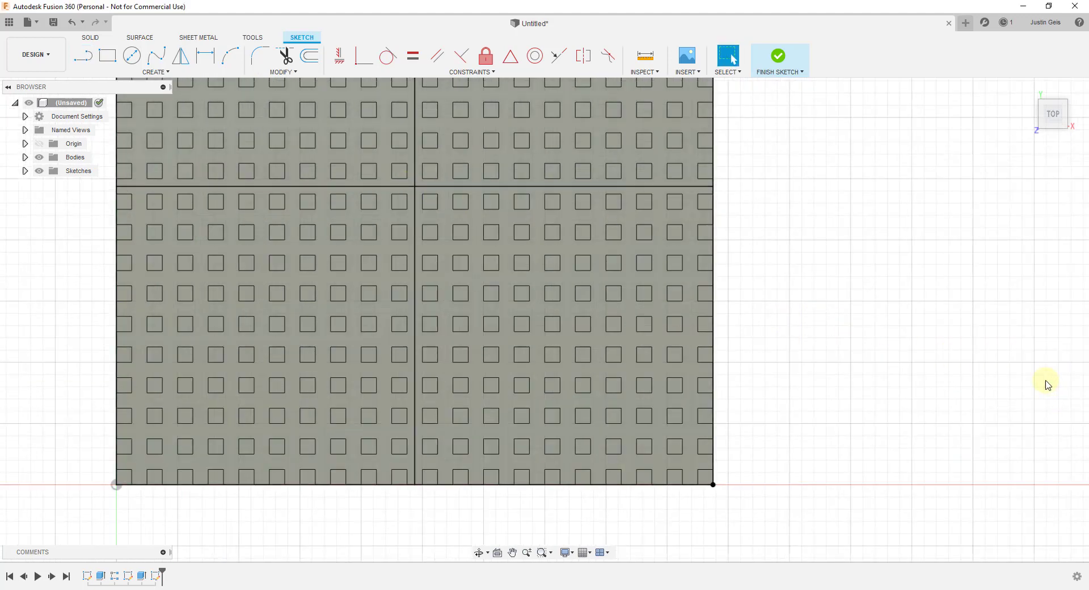
middle_click_drag(562, 410, 554, 370, "shift")
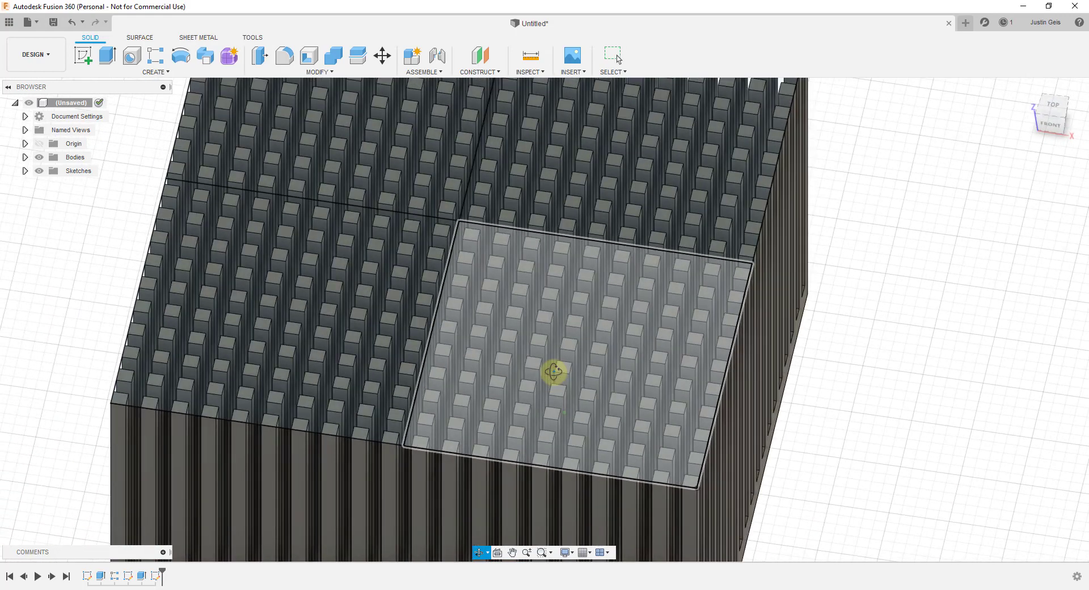
scroll(458, 222, "up", 5)
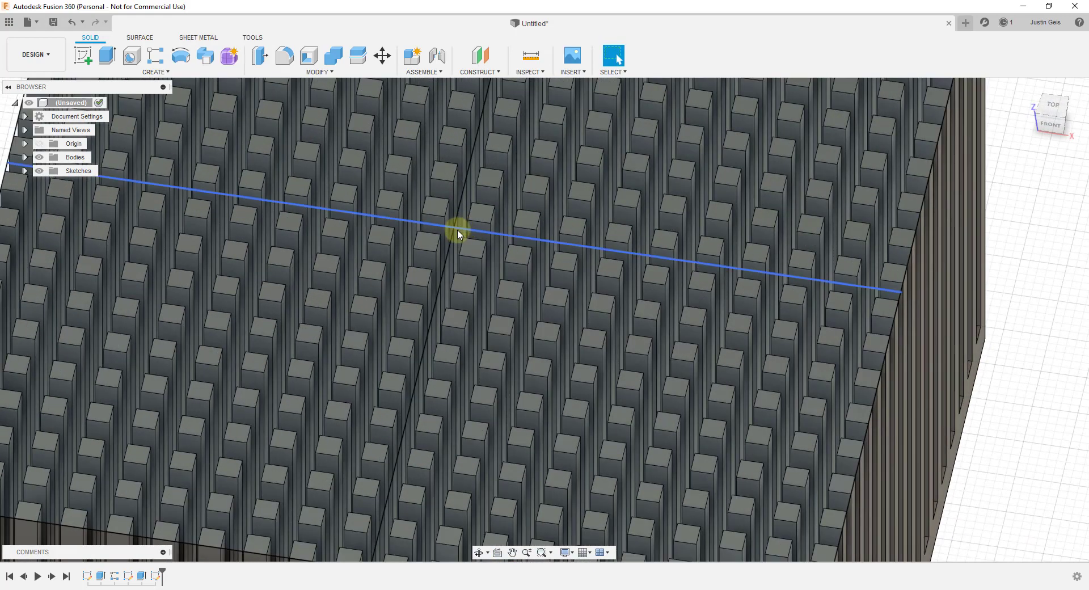
left_click(153, 72)
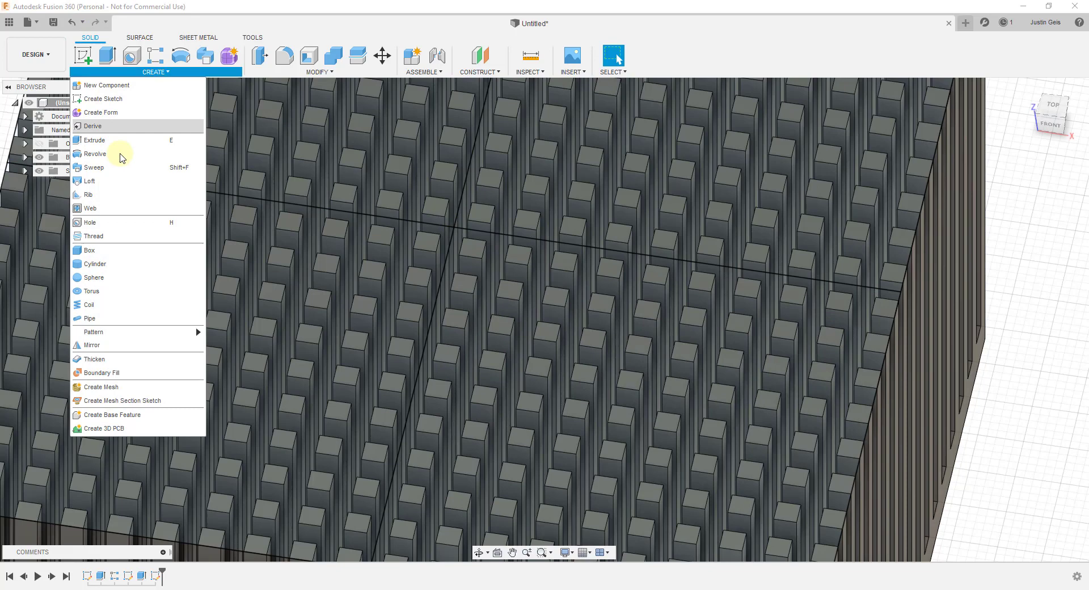
left_click(93, 278)
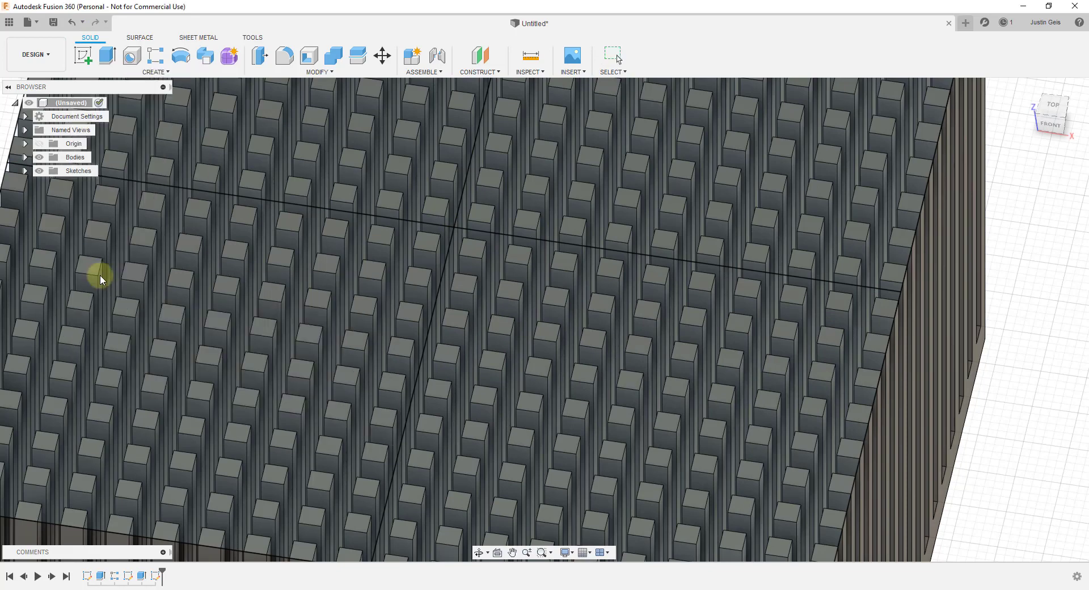
scroll(518, 252, "down", 8)
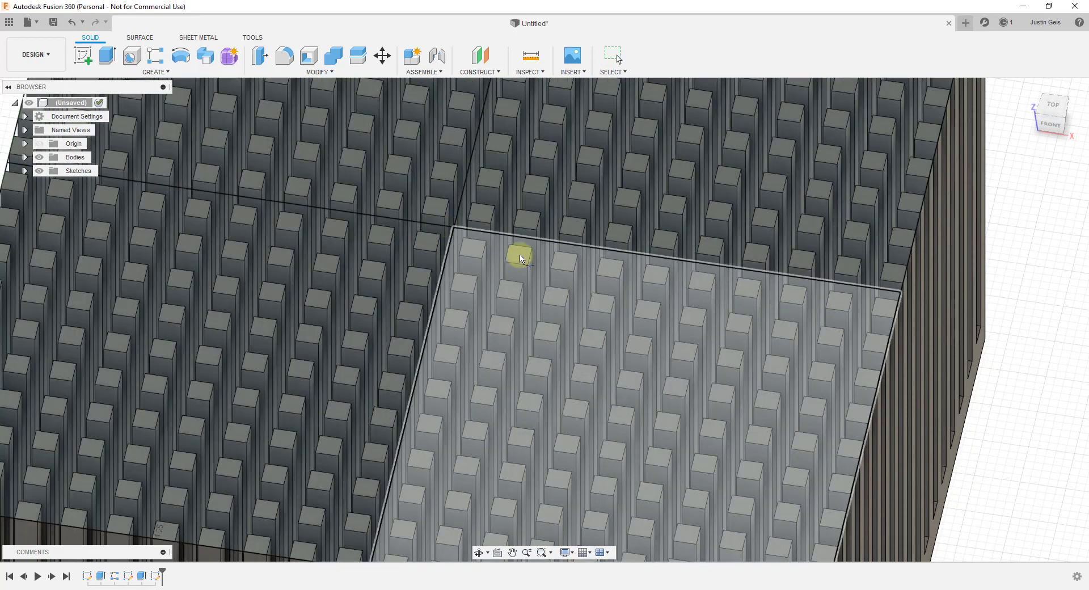
scroll(516, 291, "up", 5)
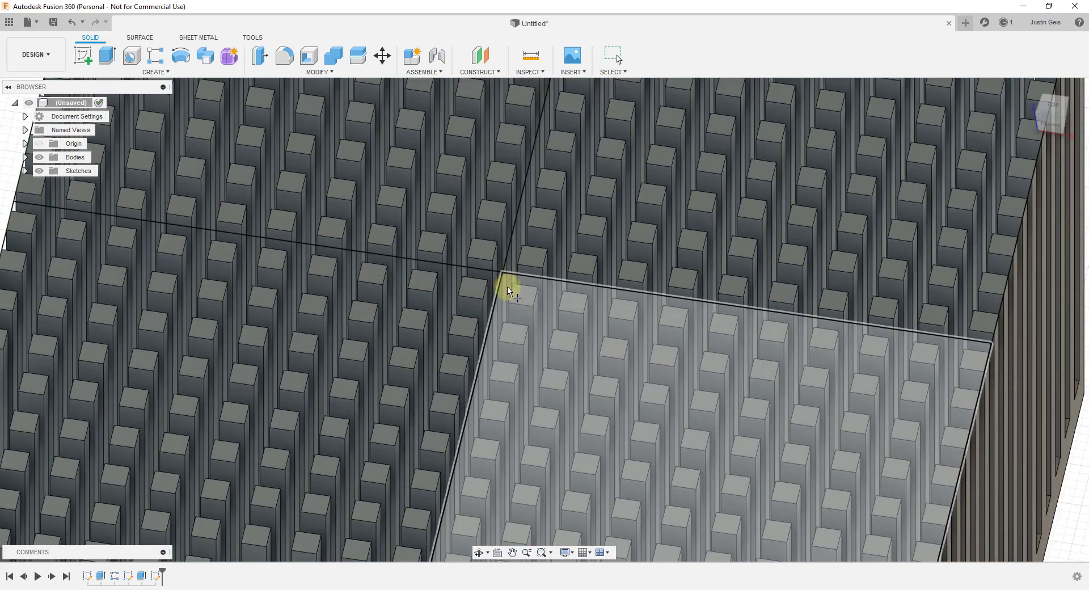
scroll(539, 326, "down", 3)
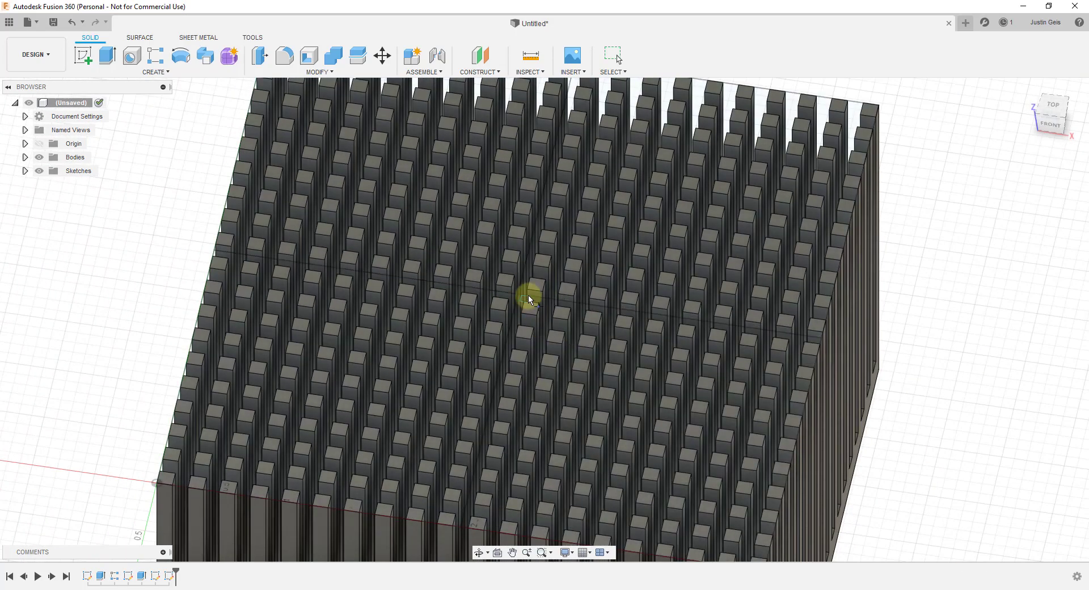
scroll(520, 292, "up", 5)
scroll(519, 301, "up", 8)
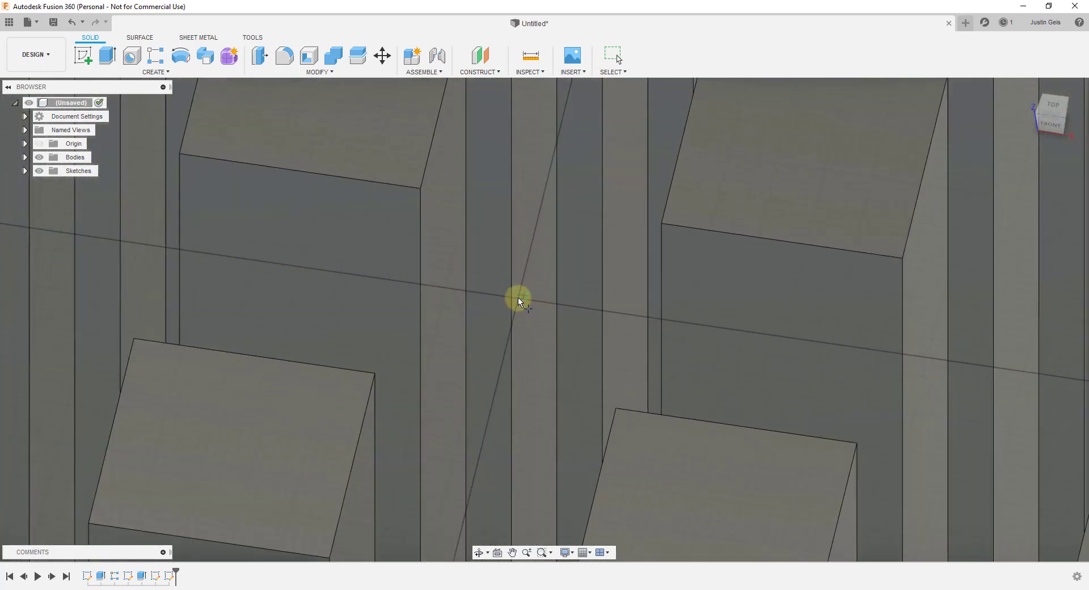
scroll(521, 303, "up", 3)
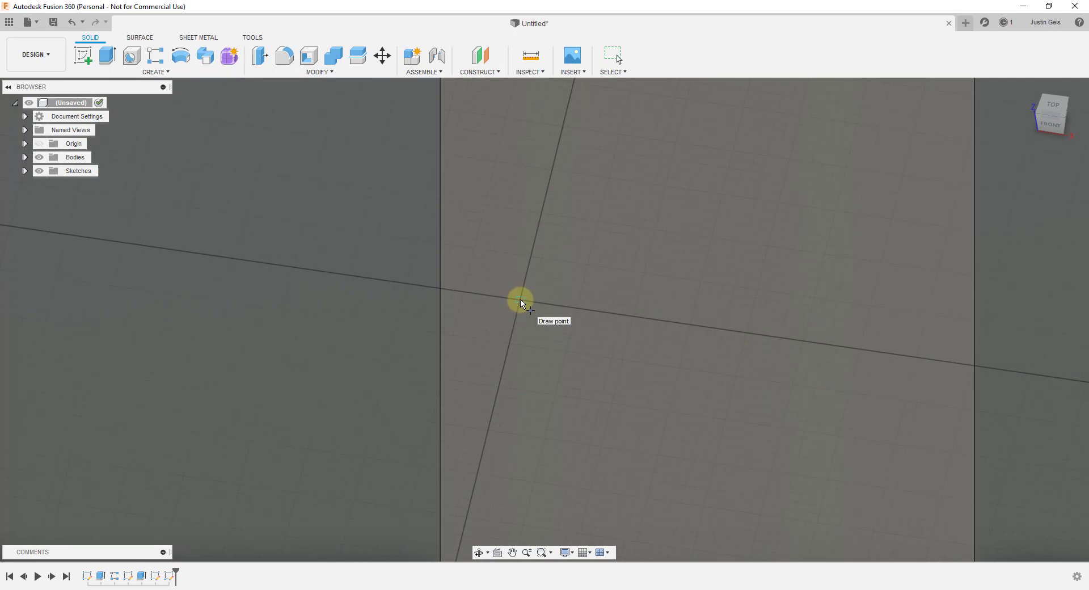
left_click(520, 298)
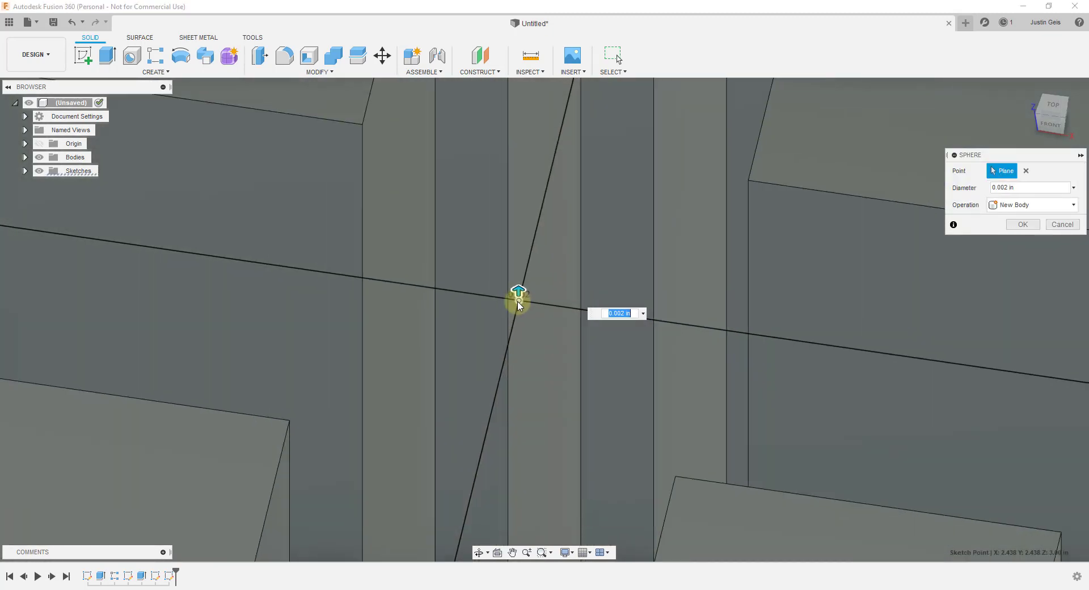
Step: Enlarge the sphere to a diameter of about 4.25 in as a cut through the columns
scroll(518, 305, "down", 10)
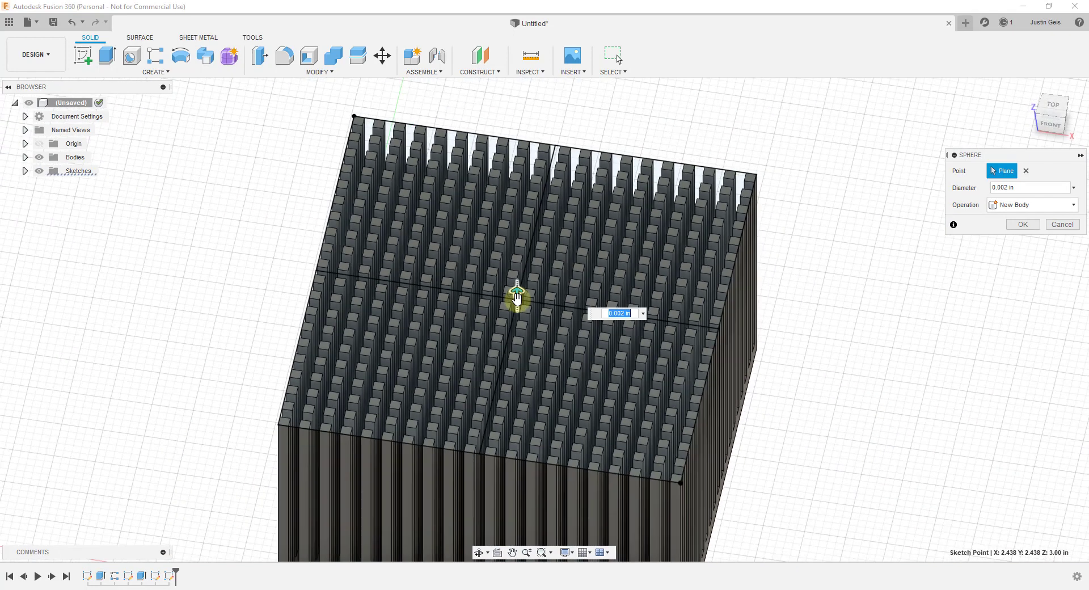
left_click_drag(516, 290, 509, 164)
left_click_drag(681, 253, 876, 204)
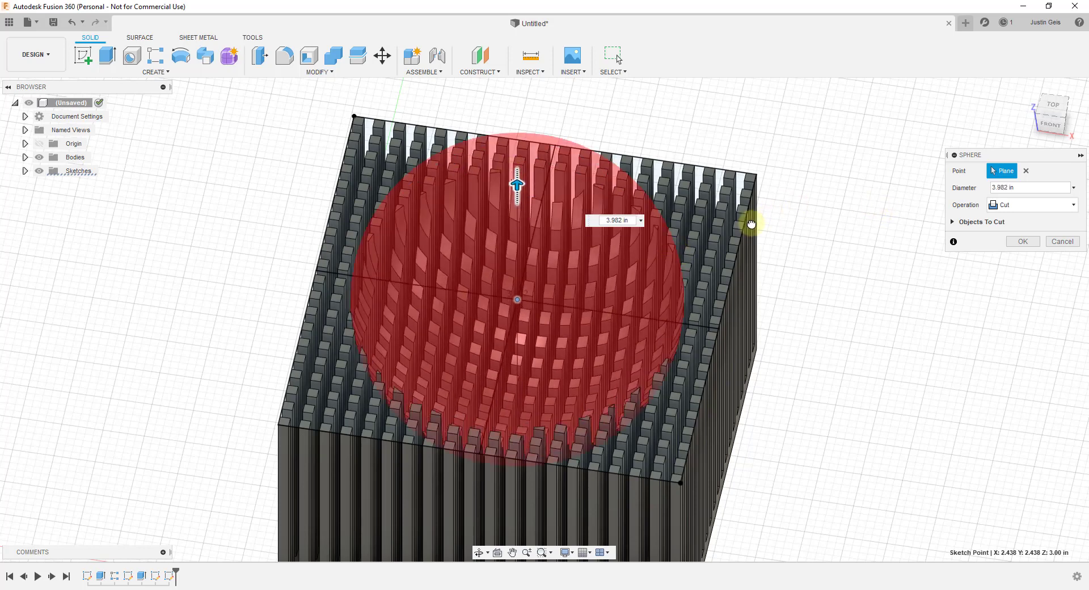
left_click_drag(936, 127, 1057, 109)
left_click(1056, 110)
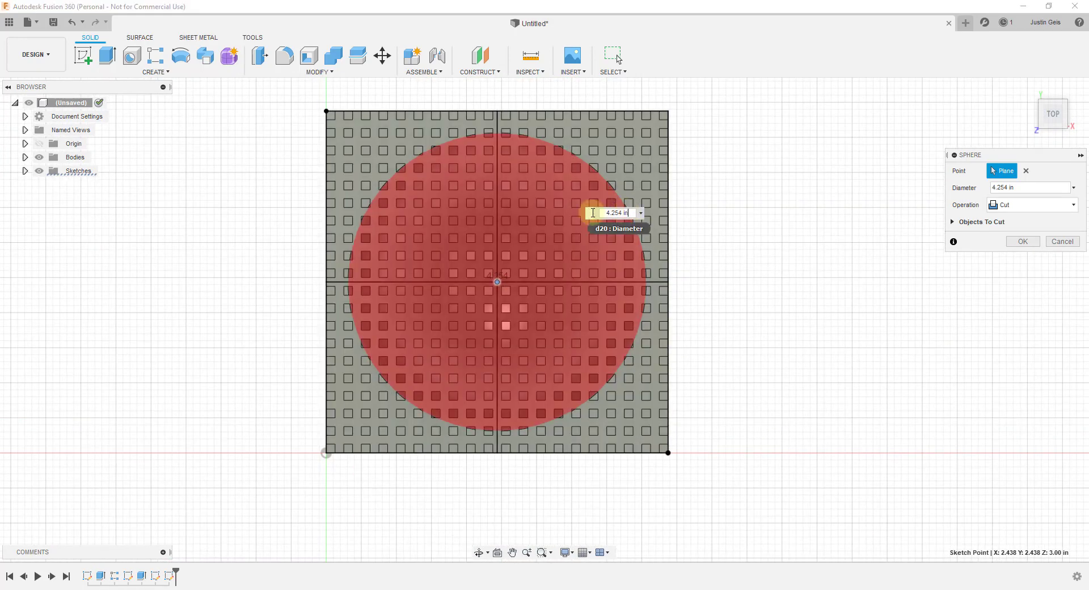
Step: Set the sphere's diameter to 4 in and complete it as a cut into the column grid
left_click(629, 213)
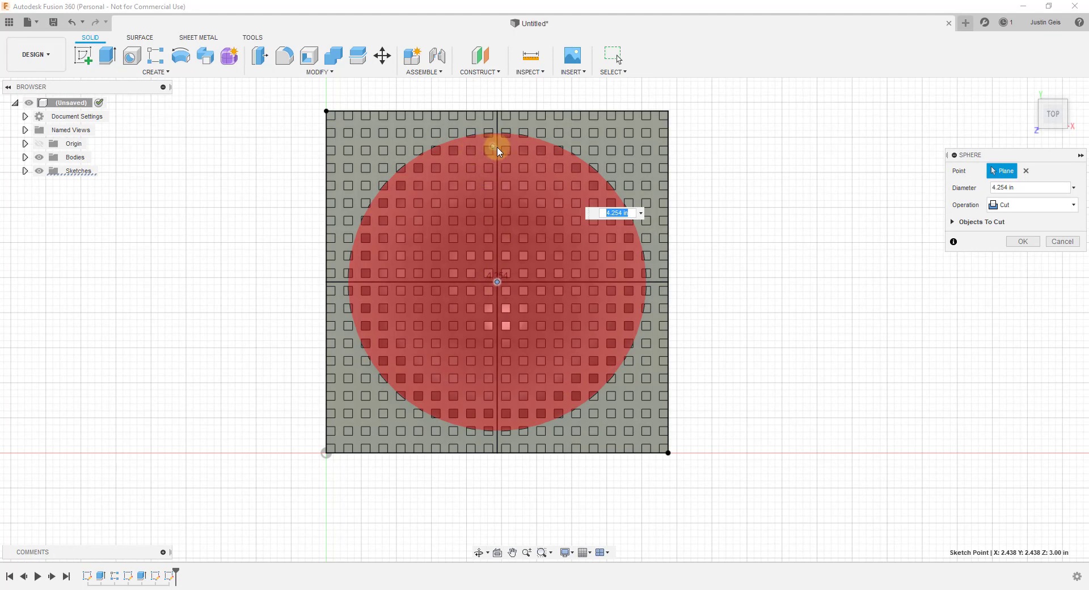
left_click(630, 221)
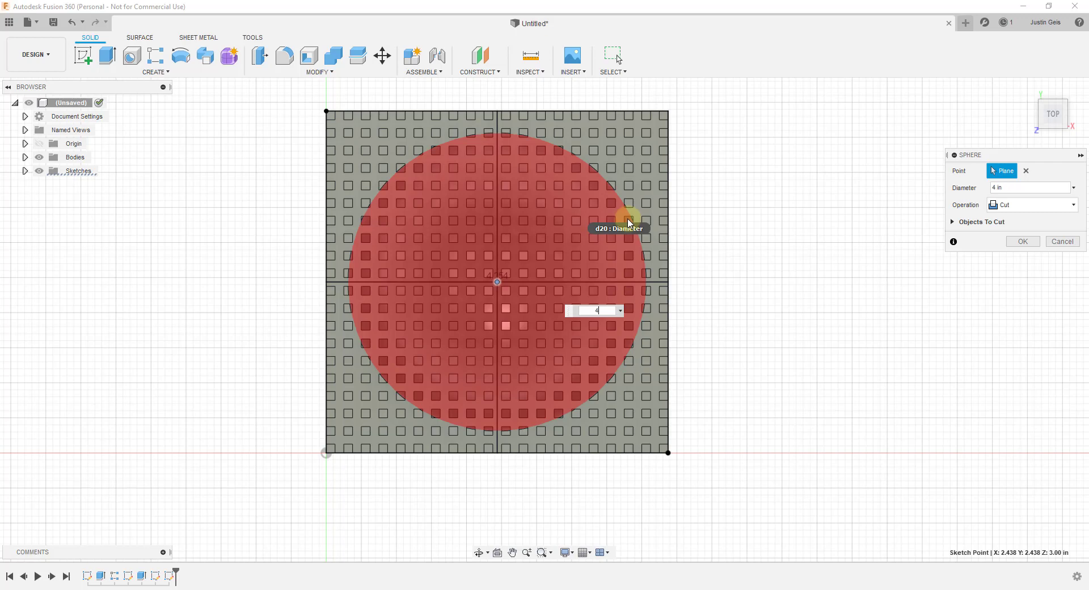
left_click(591, 311)
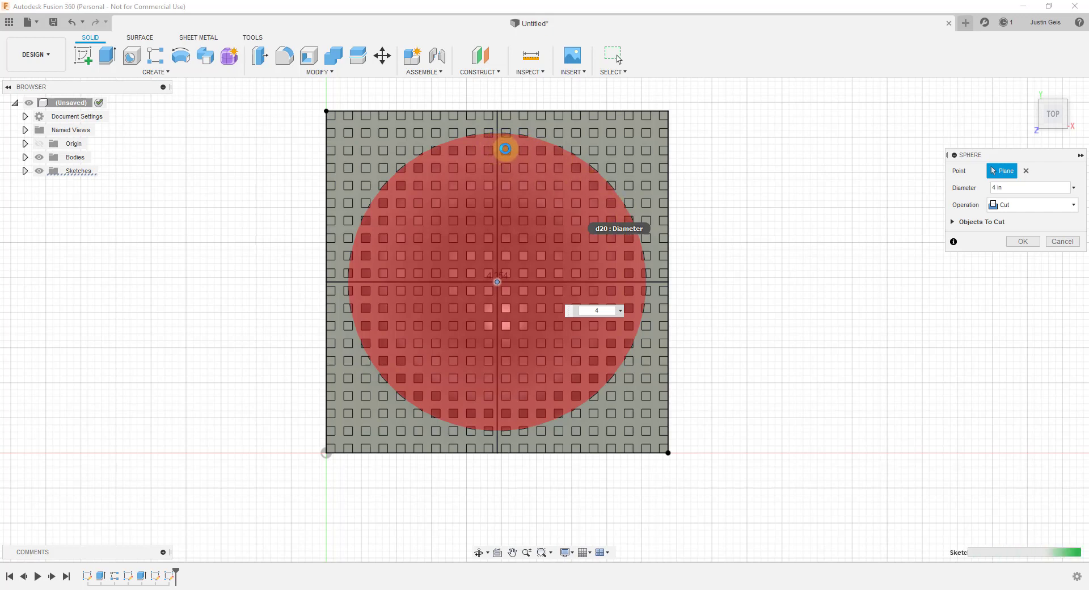
scroll(502, 150, "up", 5)
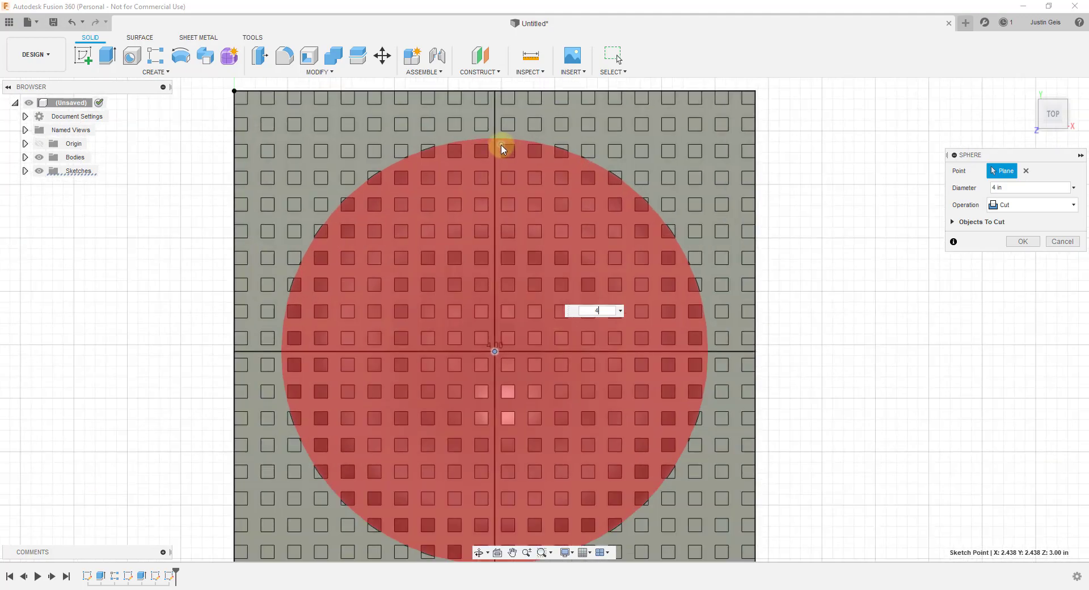
scroll(297, 330, "down", 5)
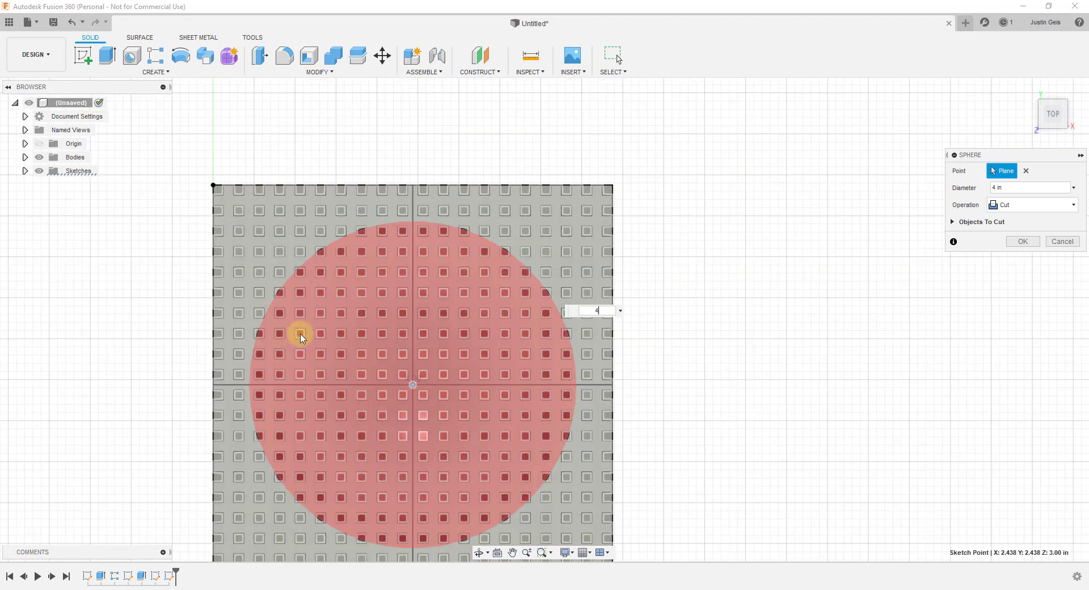
middle_click_drag(450, 435, 408, 370, "shift")
scroll(370, 304, "up", 4)
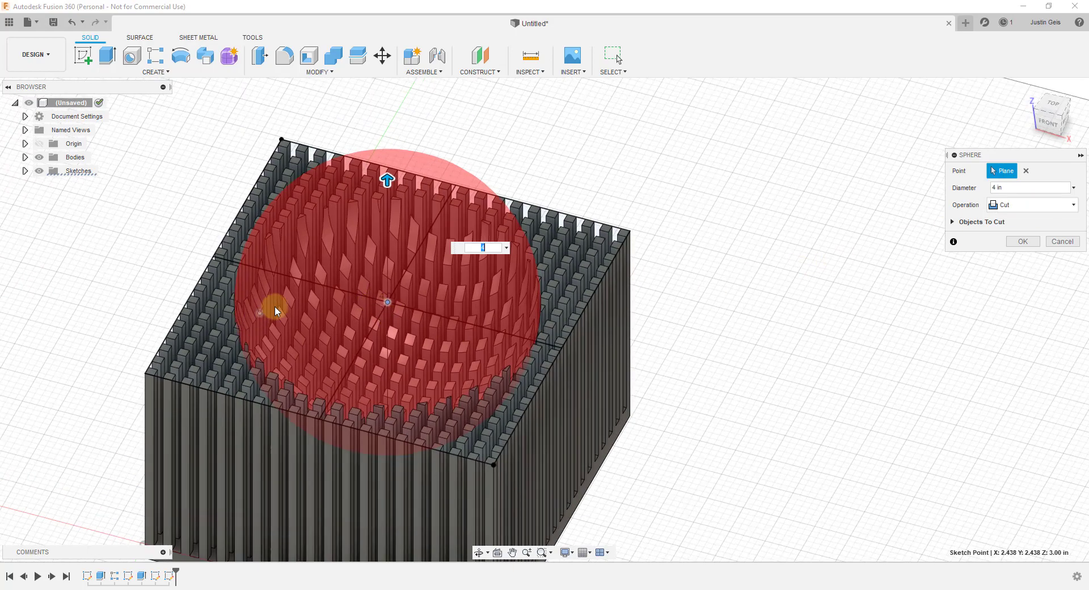
scroll(336, 334, "up", 3)
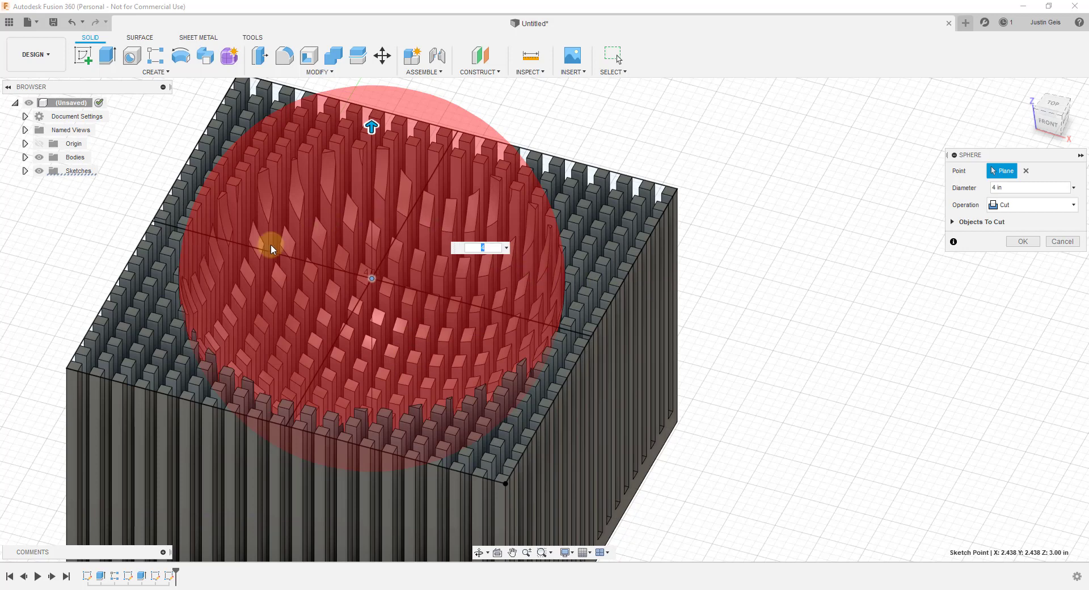
middle_click_drag(270, 244, 272, 182, "shift")
scroll(271, 182, "down", 2)
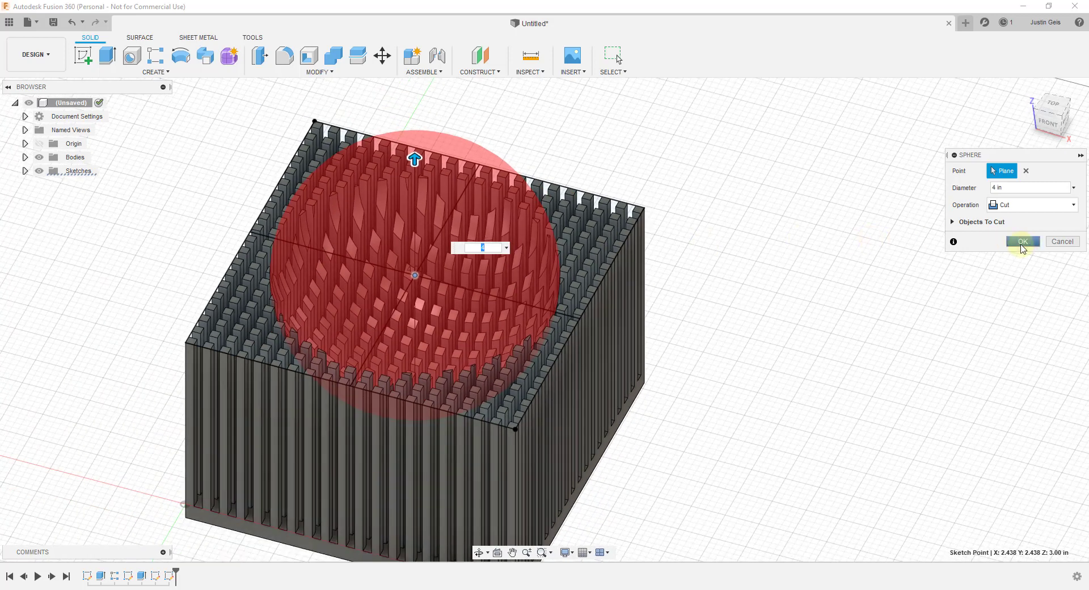
left_click(1025, 242)
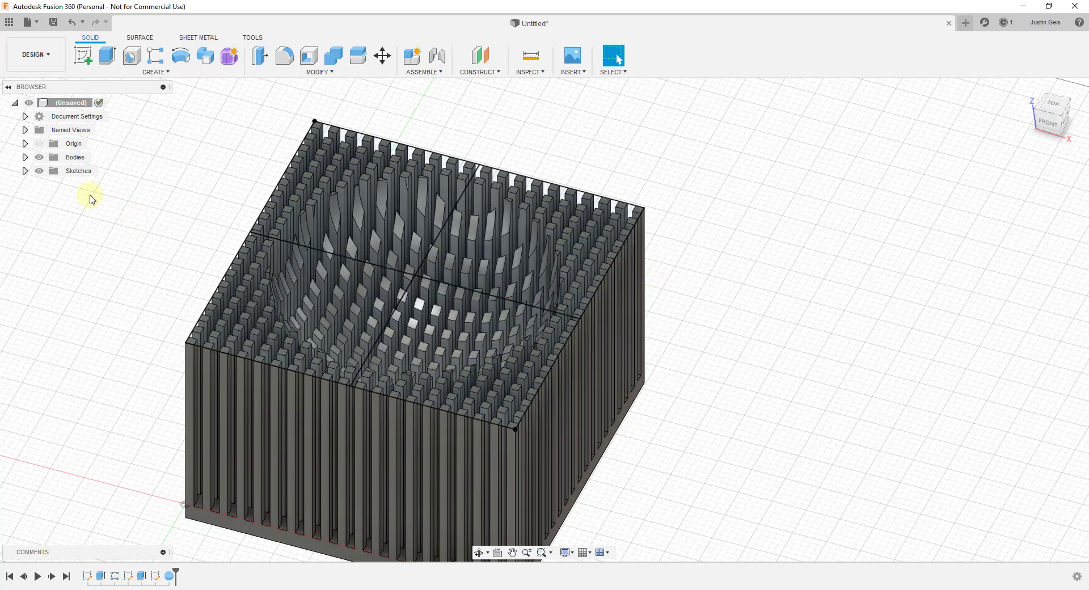
Step: Hide all sketches and examine the spherical hollow in the column grid
left_click(38, 171)
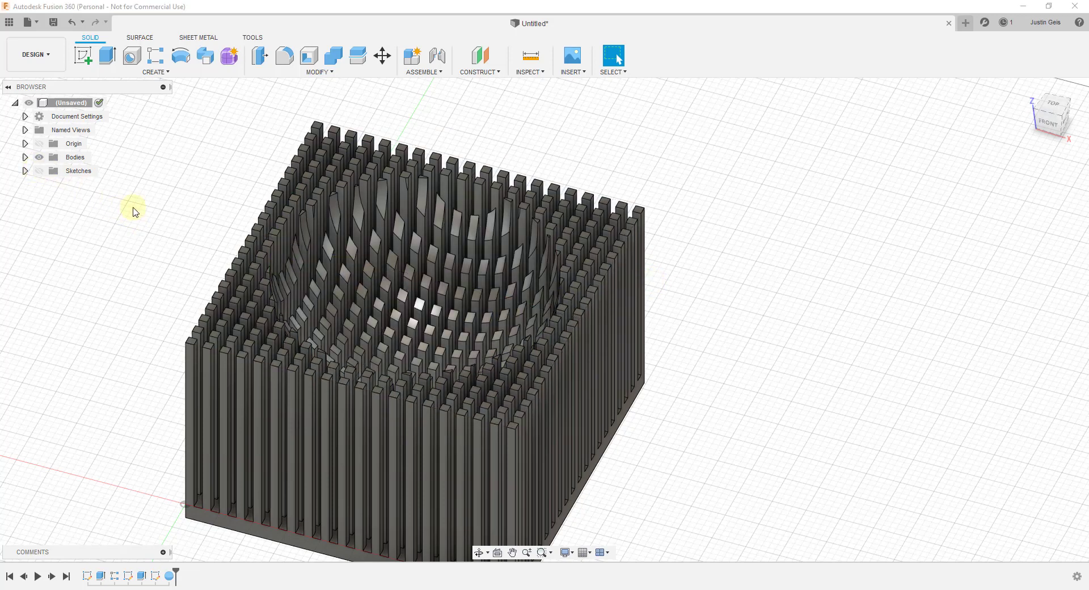
scroll(454, 280, "down", 3)
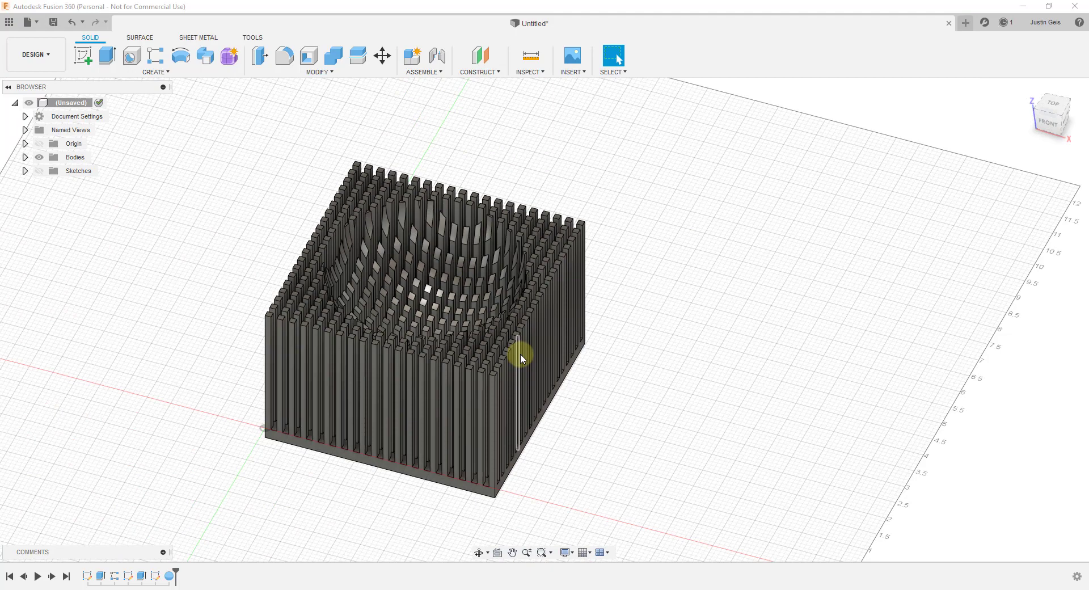
scroll(494, 338, "down", 1)
scroll(438, 291, "up", 4)
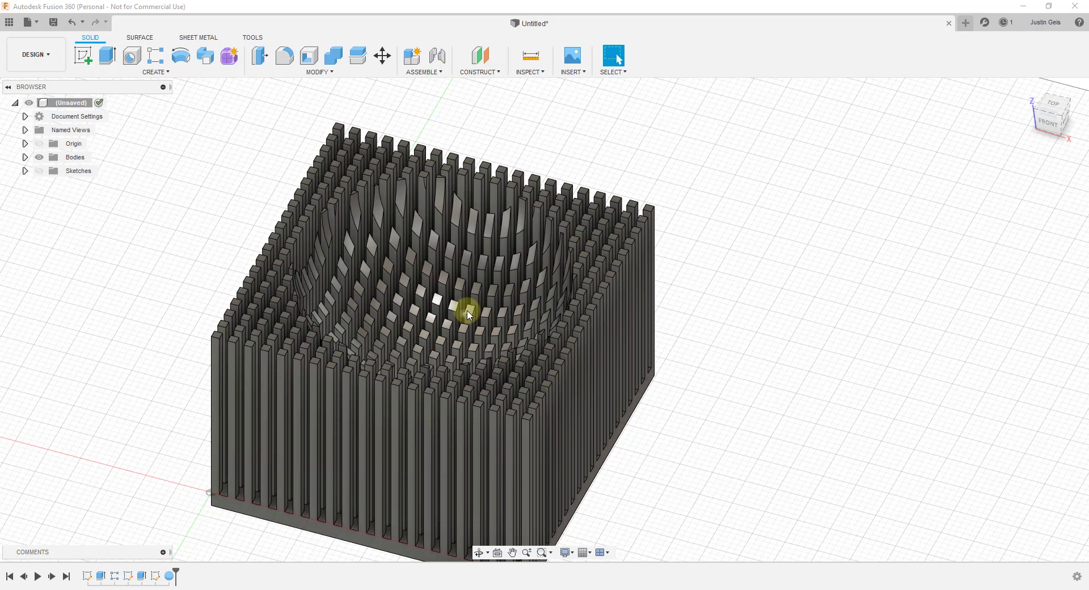
scroll(469, 316, "down", 3)
middle_click_drag(461, 312, 479, 377, "shift")
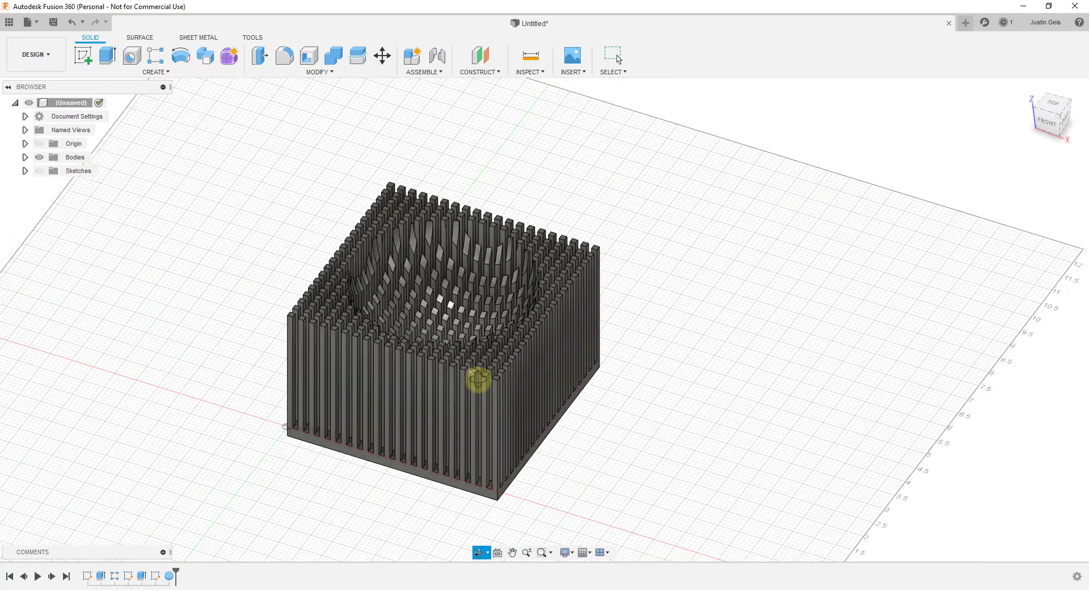
scroll(437, 289, "up", 2)
scroll(434, 292, "down", 2)
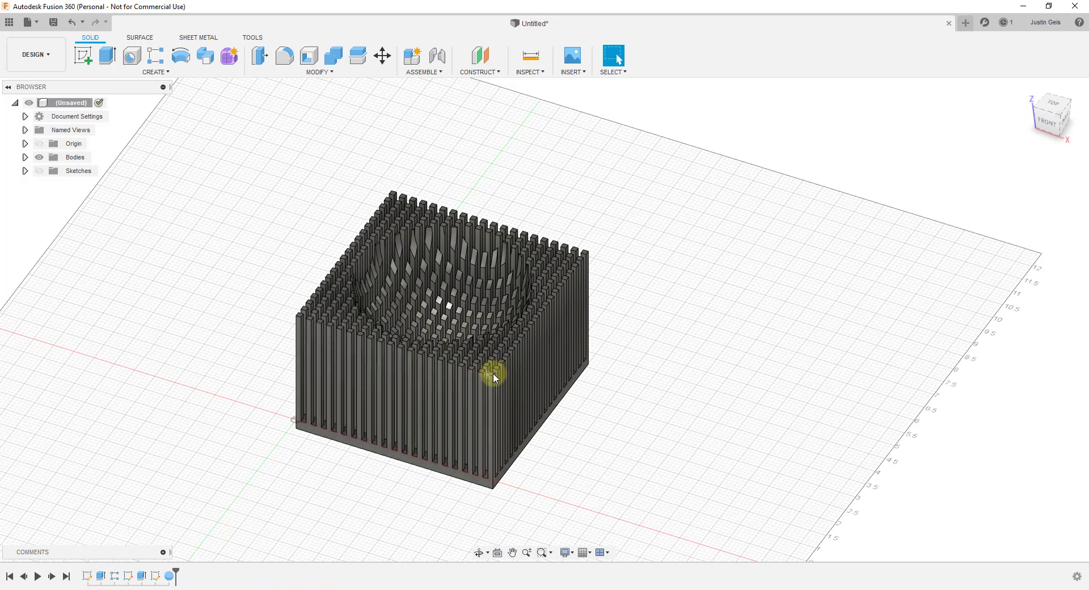
scroll(492, 372, "up", 2)
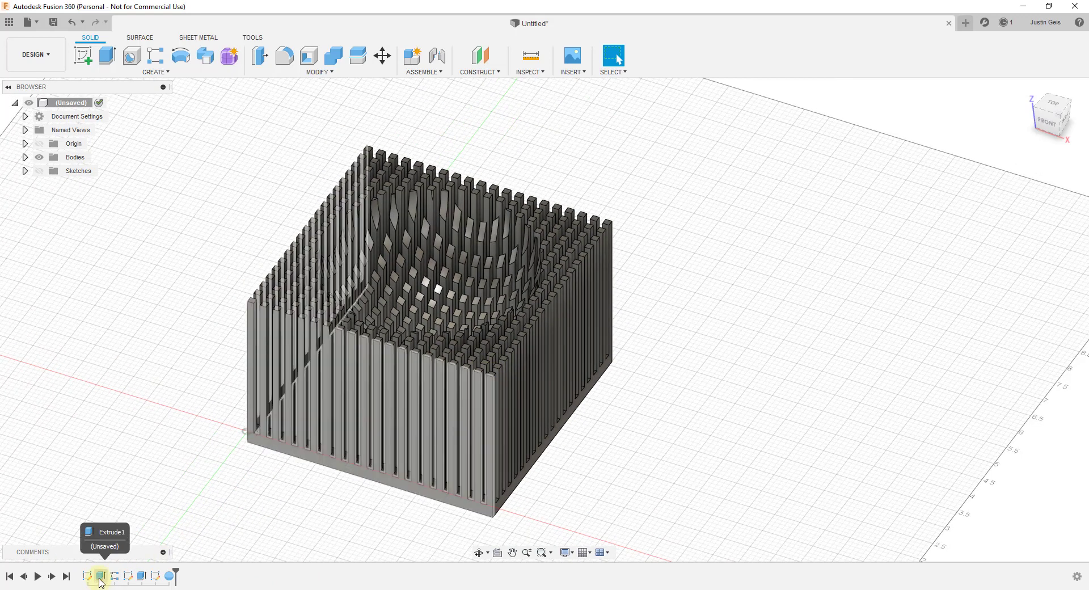
Step: Edit the original column's extrusion and set its distance to 2 in
right_click(101, 579)
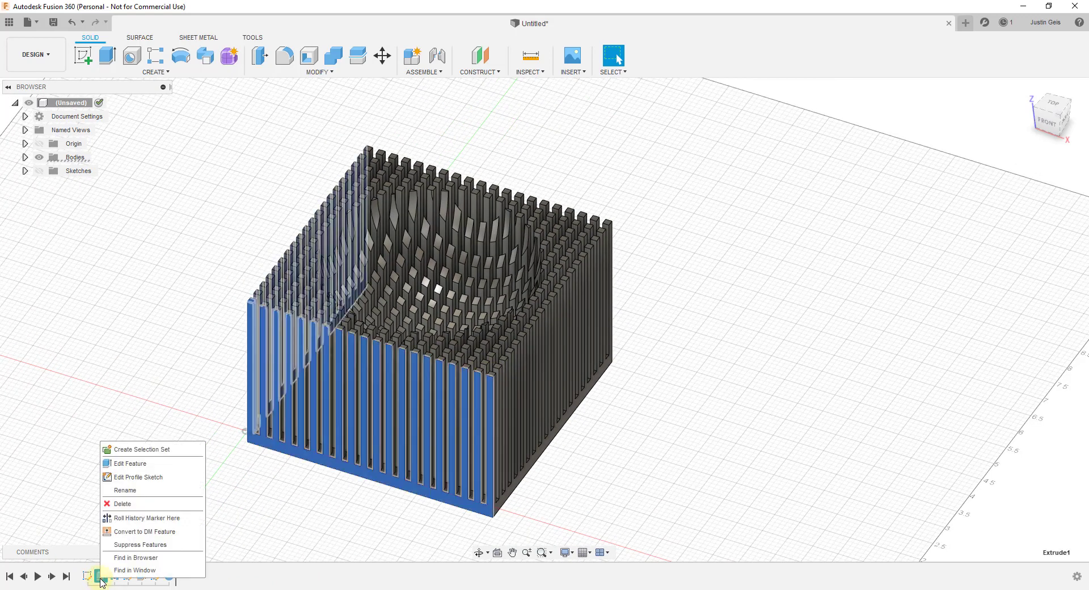
left_click(130, 464)
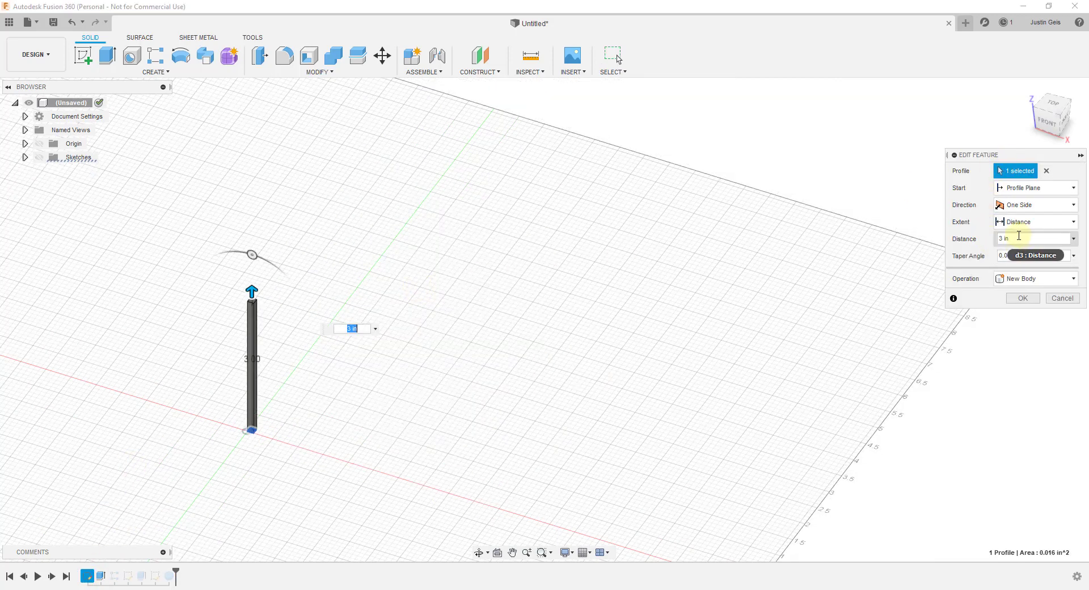
left_click(1016, 239)
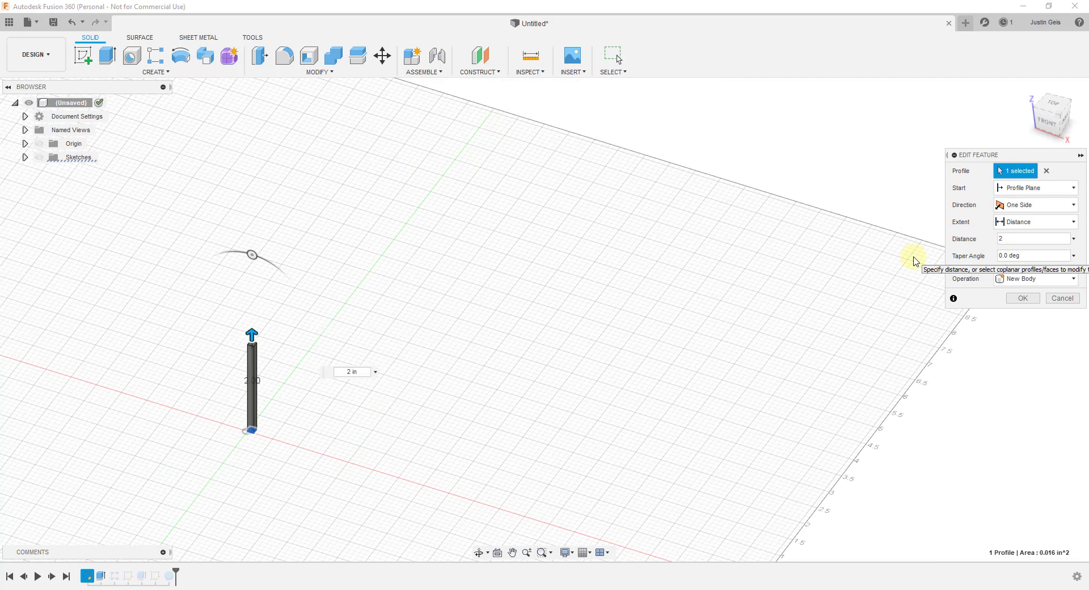
left_click(1014, 301)
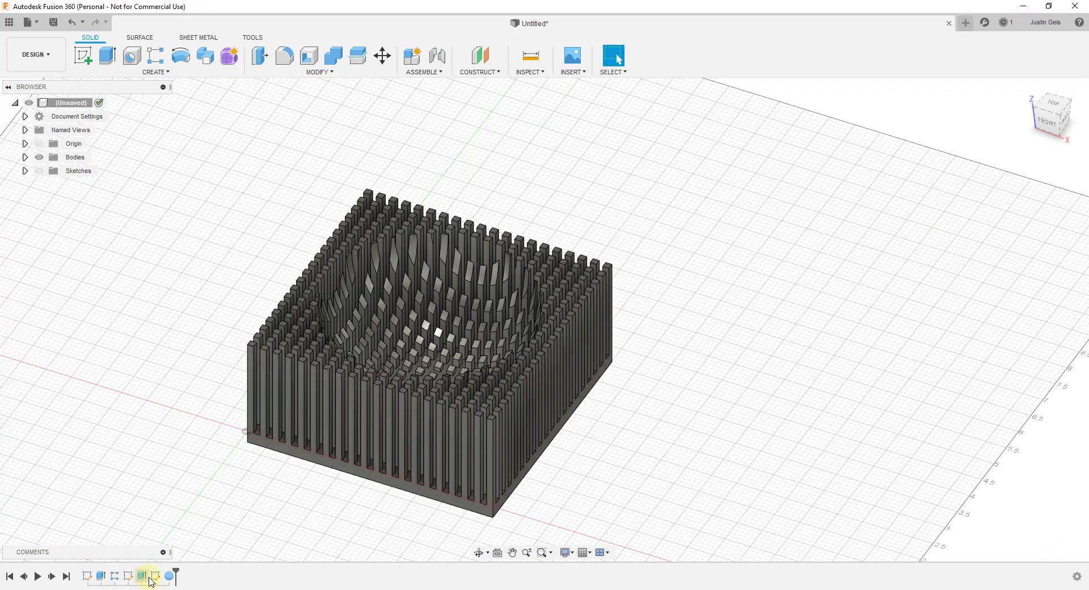
Step: Examine the shortened column grid and the bottom of its hollow from several sides
scroll(527, 299, "up", 2)
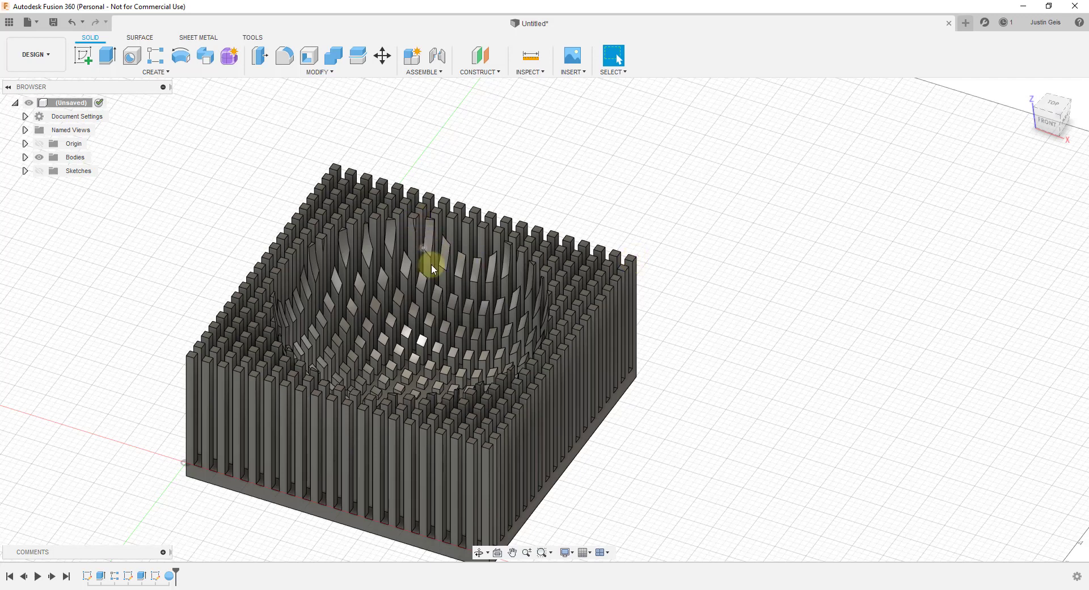
scroll(438, 387, "up", 2)
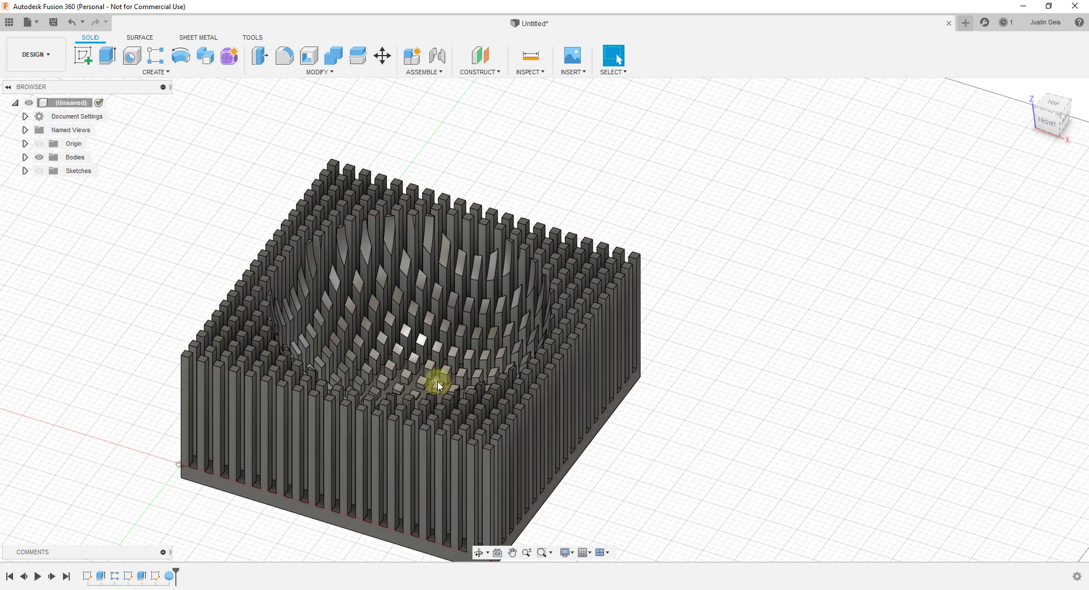
middle_click_drag(441, 377, 474, 207, "shift")
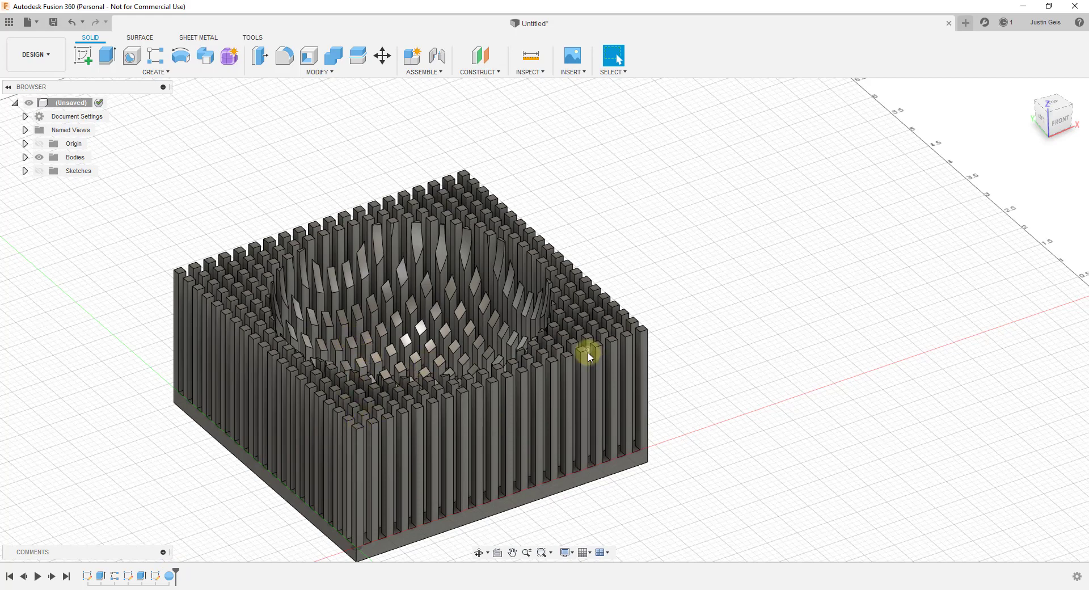
middle_click_drag(601, 359, 488, 377, "shift")
scroll(397, 301, "up", 2)
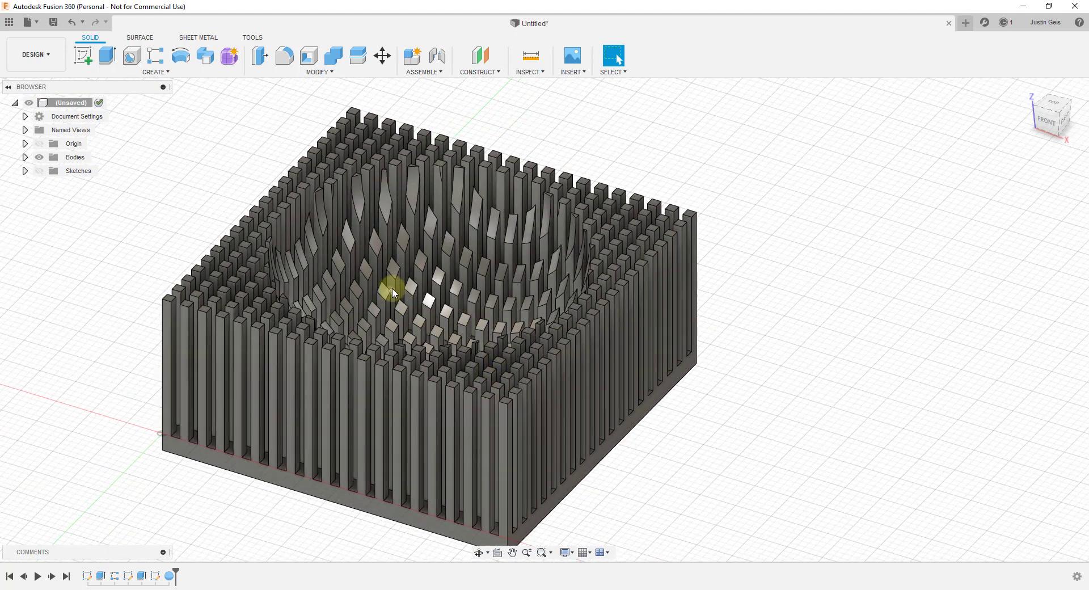
scroll(399, 288, "down", 2)
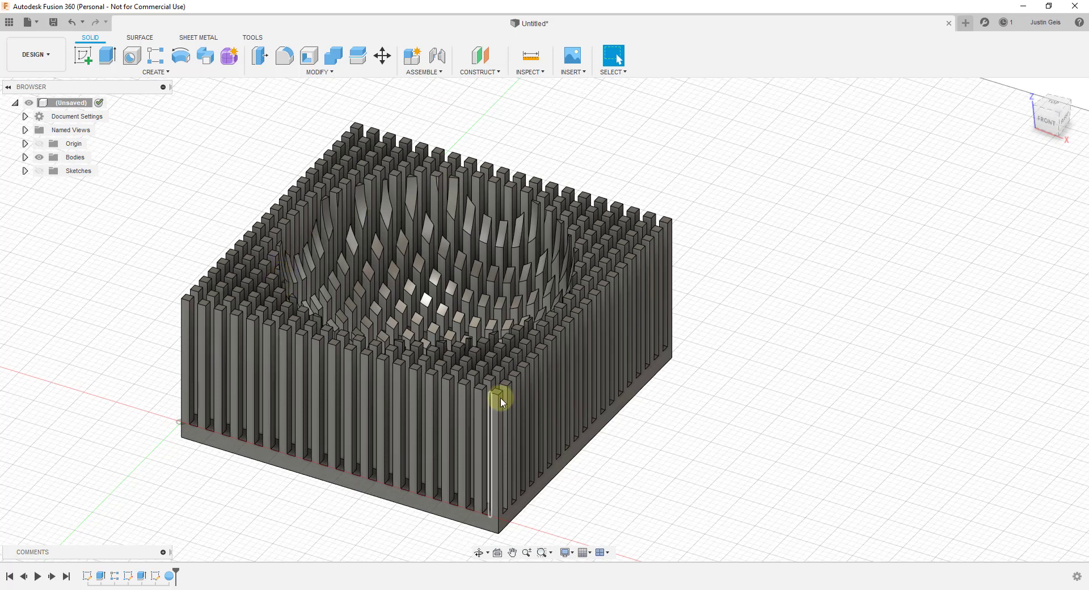
middle_click_drag(497, 339, 413, 311, "shift")
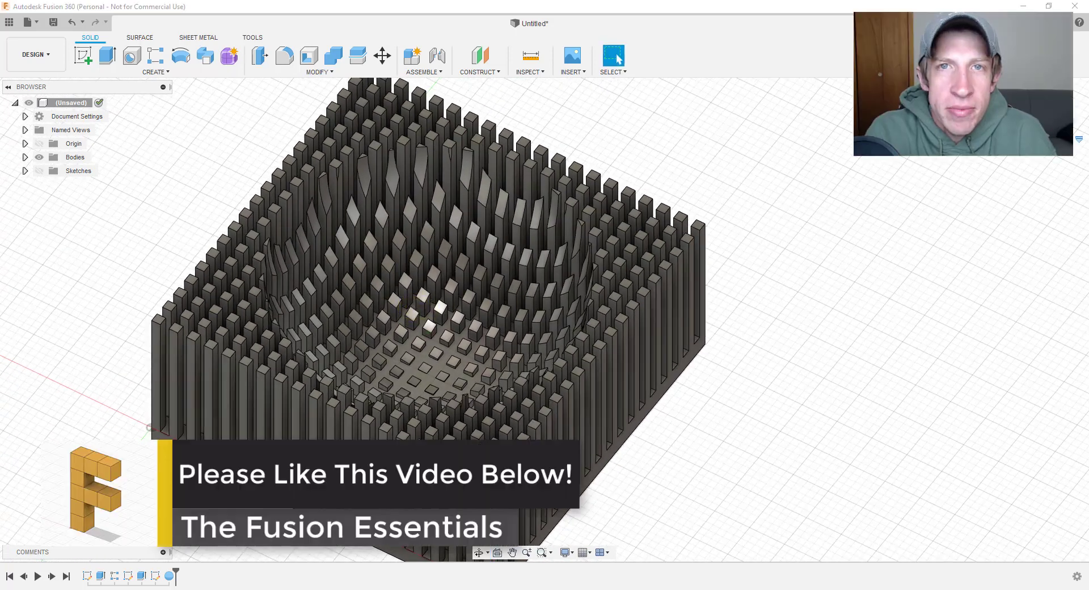